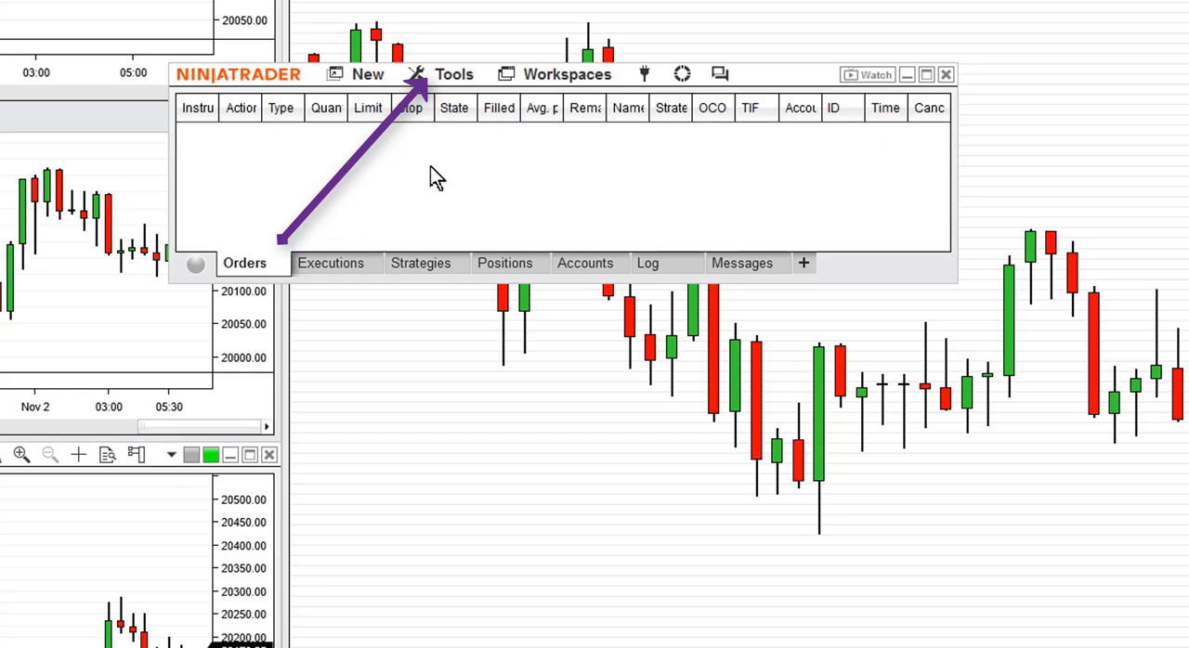
- Remove the SamuraiDayTrading_Foundation_2025.2 NinjaScript assembly from the installation and close the removal dialog
click(458, 80)
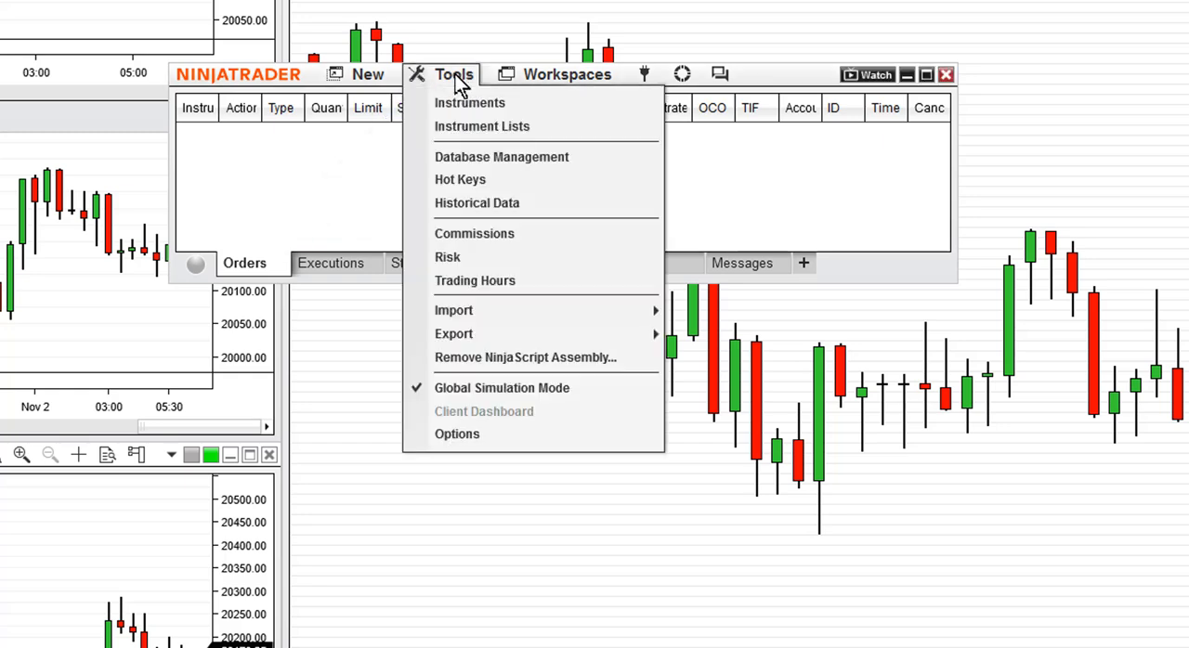
click(518, 357)
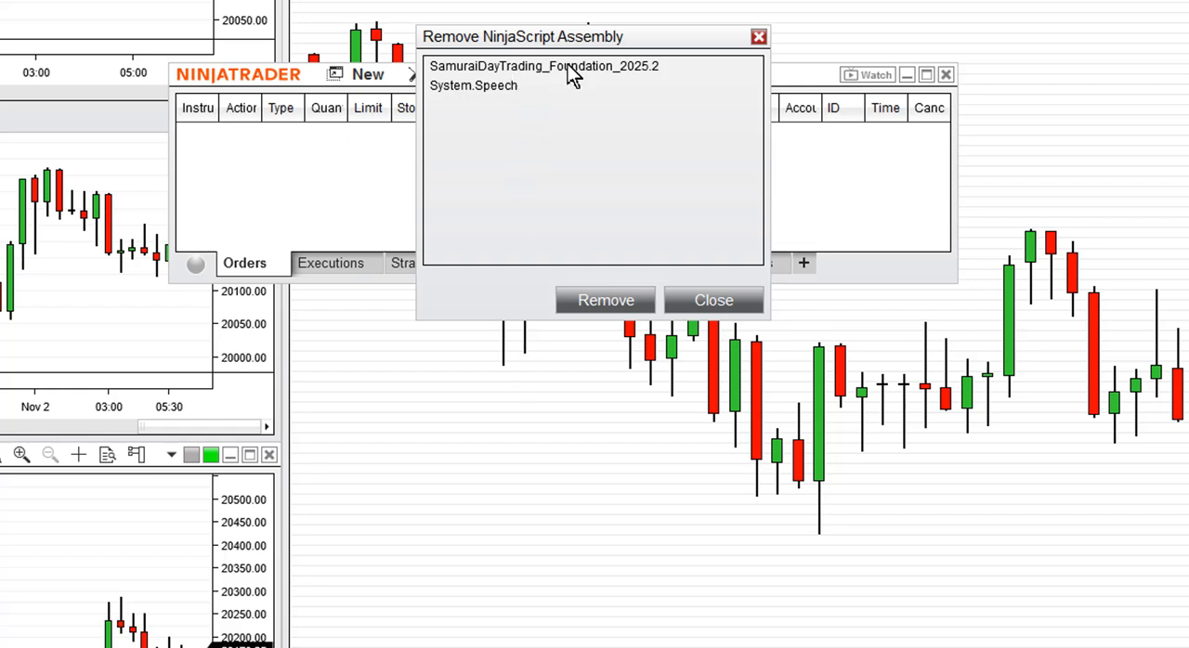
click(603, 66)
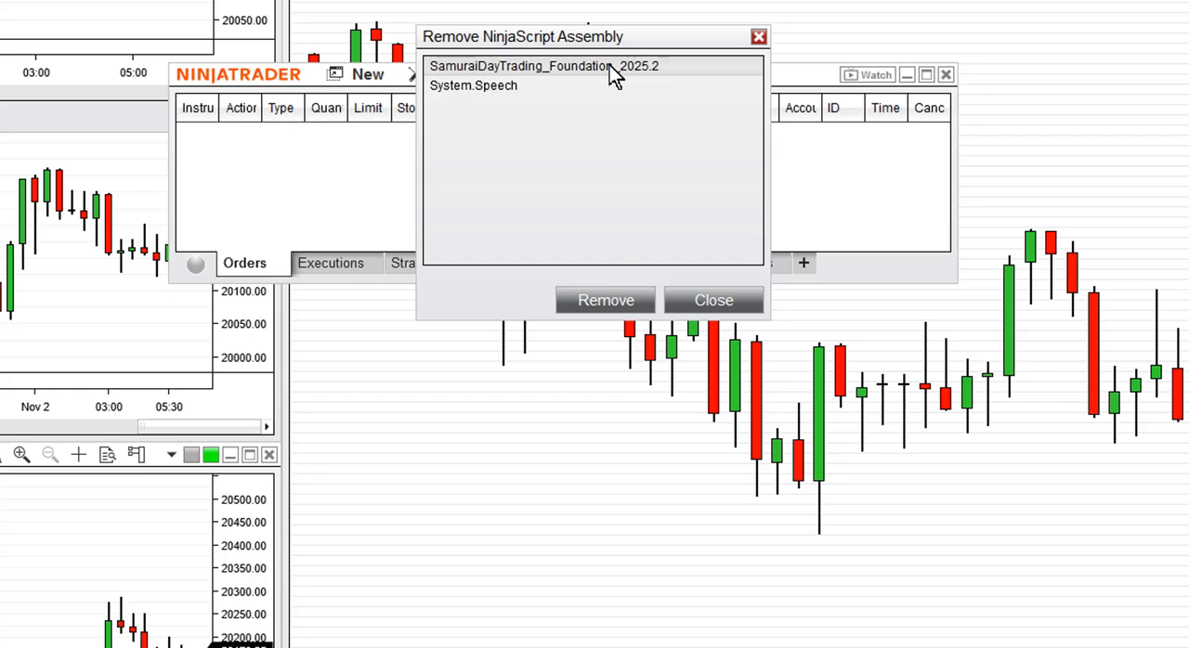
click(614, 297)
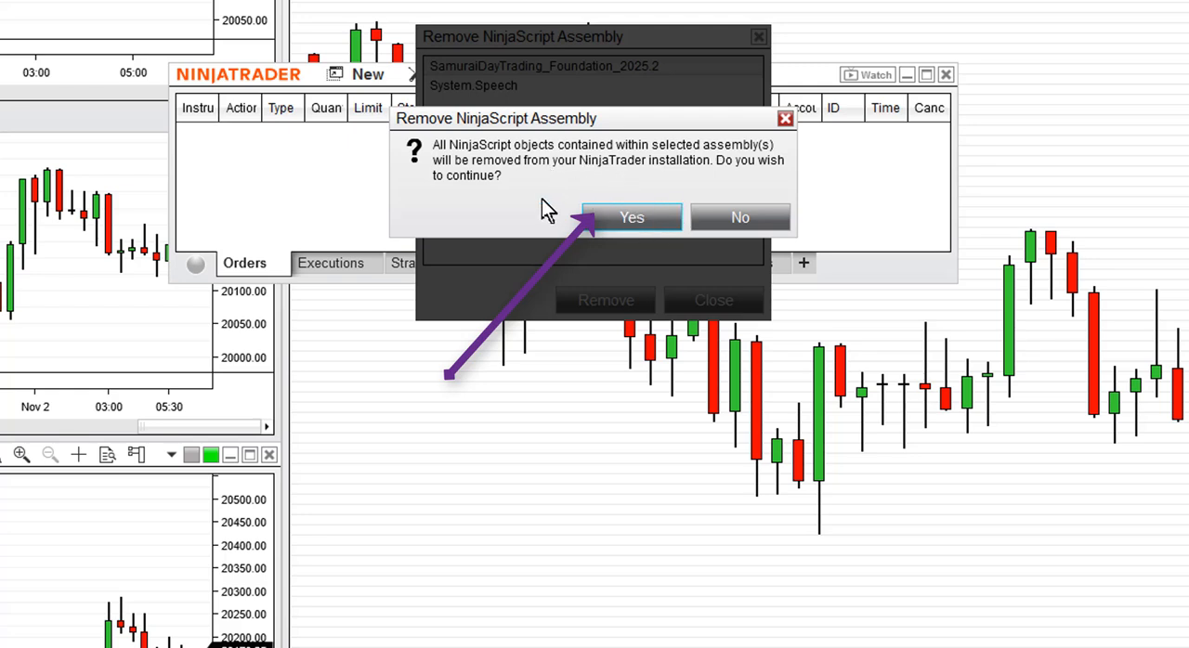
click(630, 213)
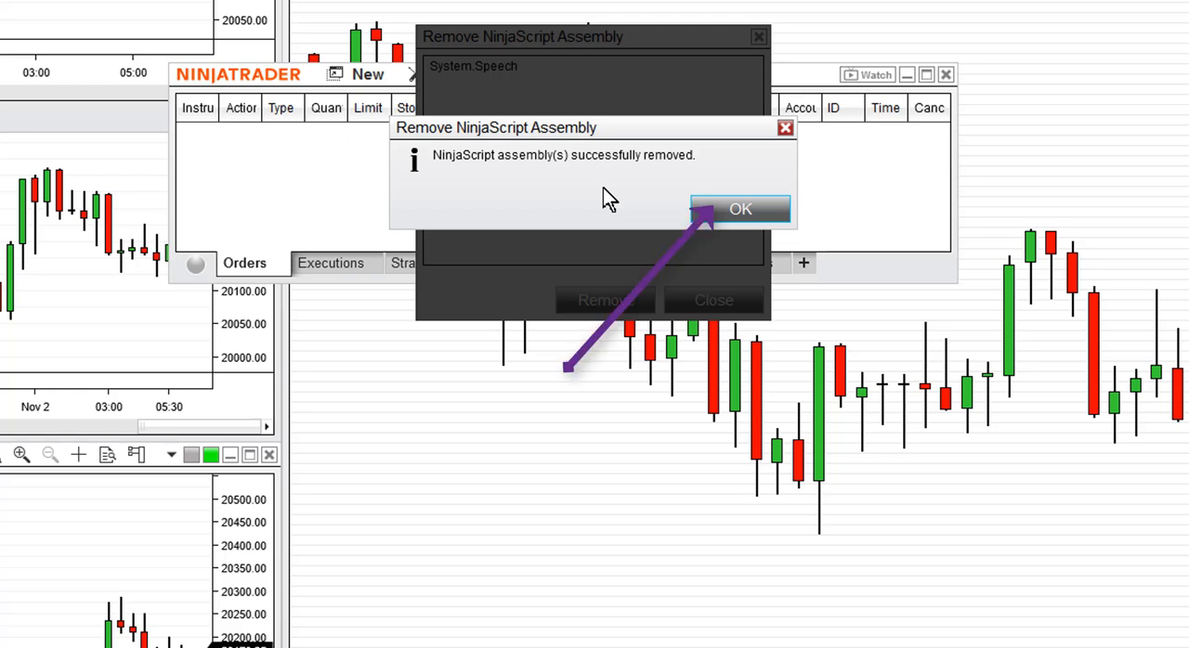
click(738, 208)
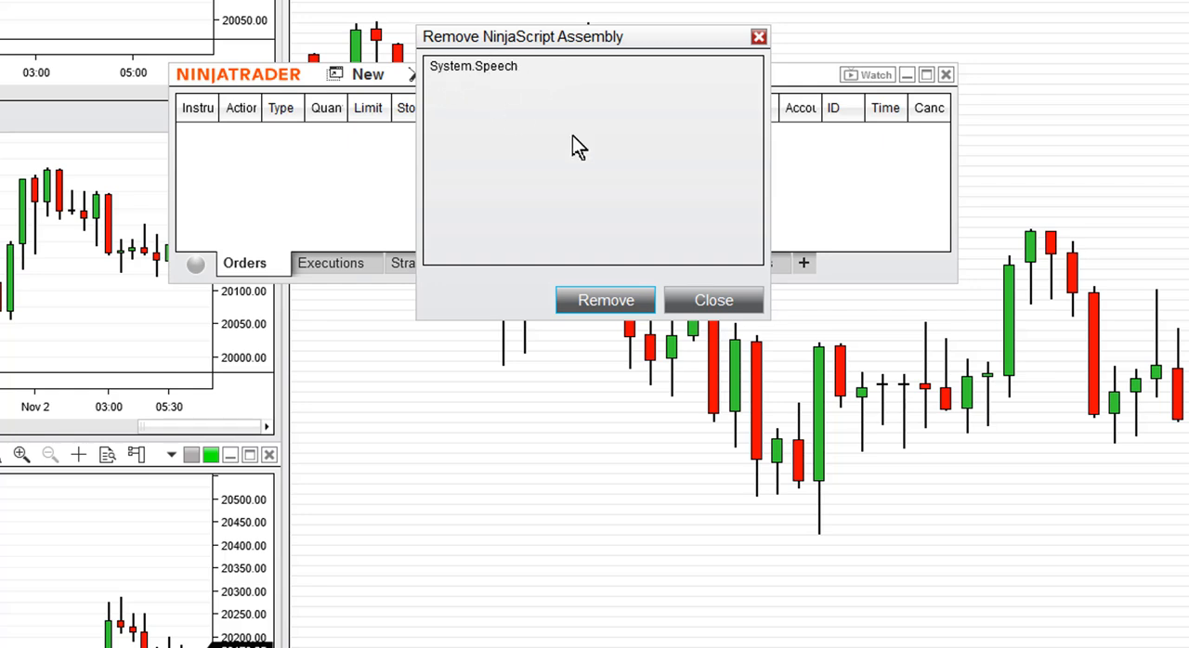
click(704, 302)
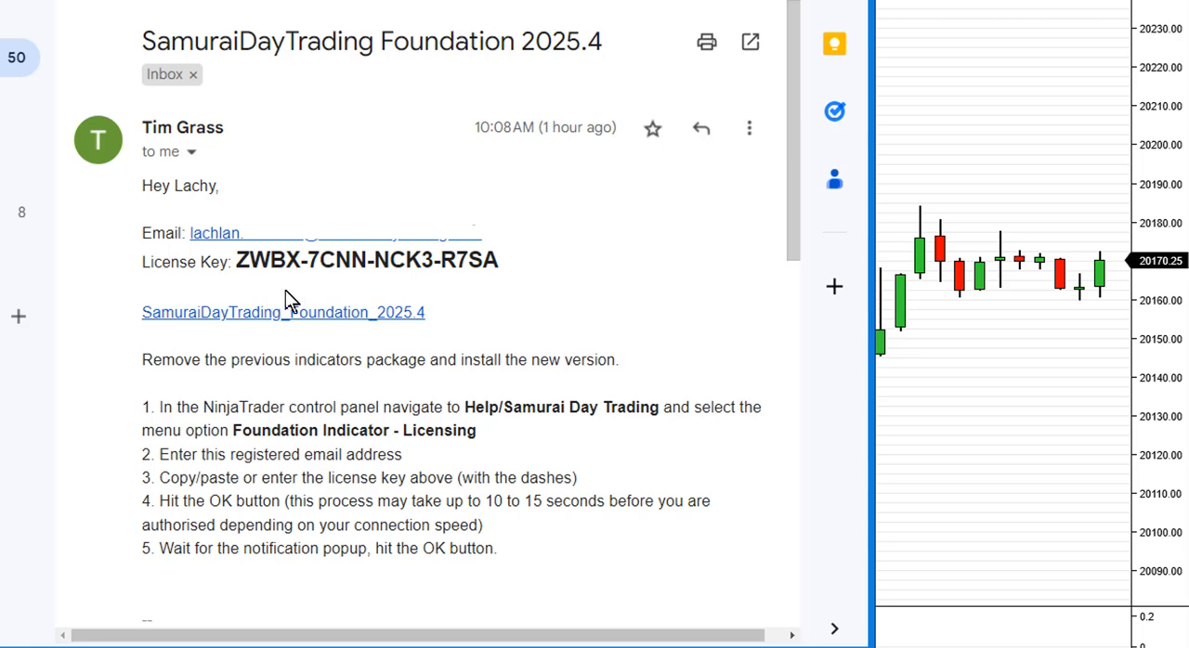
- Follow the SamuraiDayTrading_Foundation_2025.4 link in the e-mail, download the zip to the SAMURAI downloads folder, and put the browser away
click(385, 319)
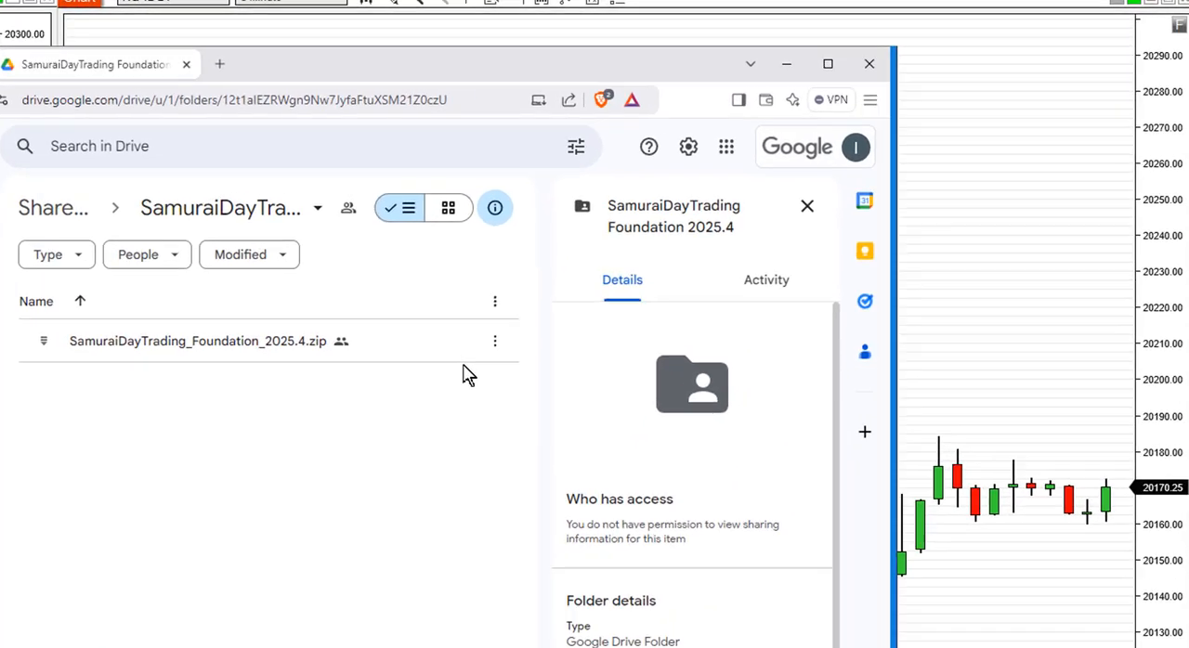
click(435, 375)
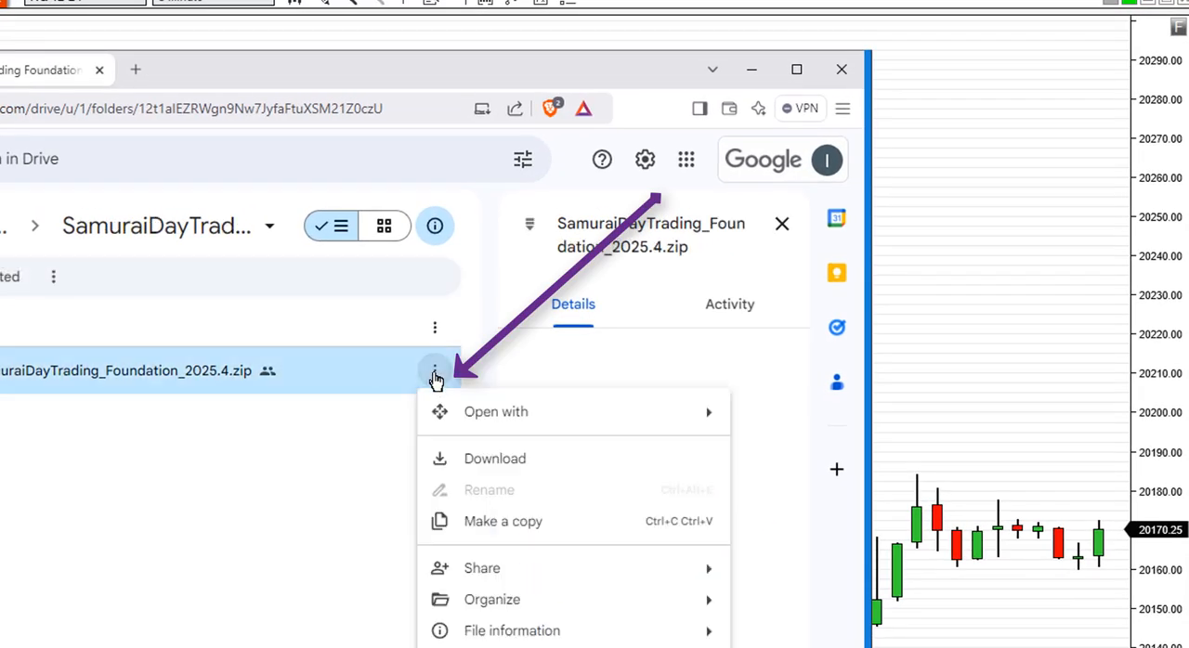
click(485, 466)
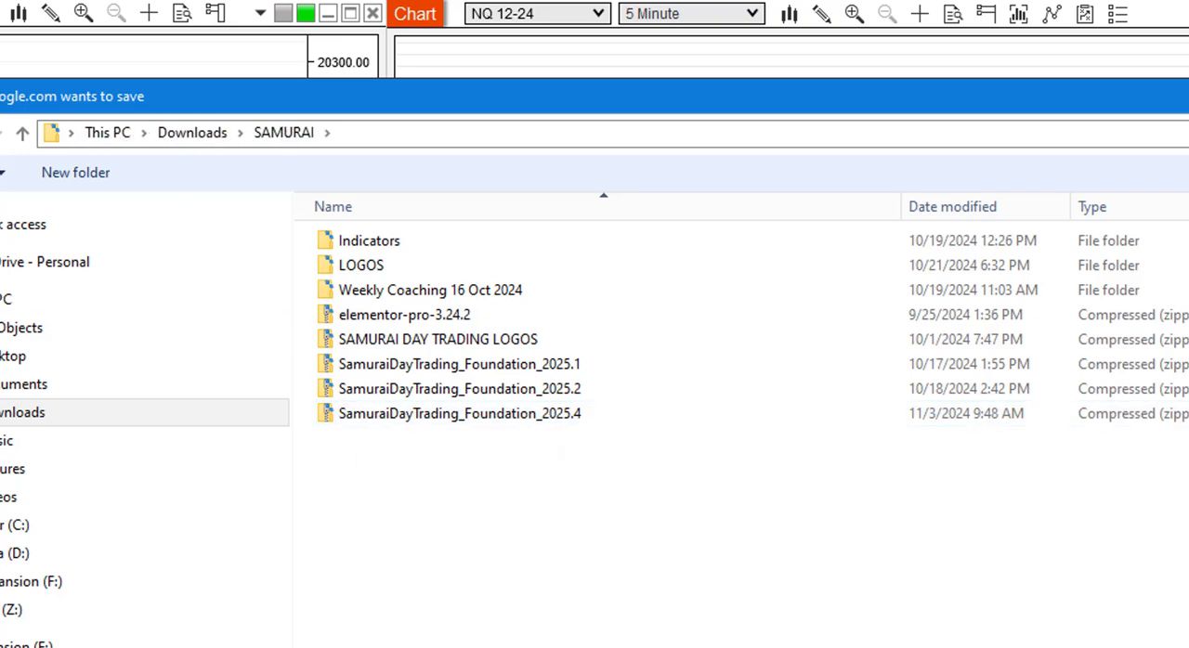
key(Escape)
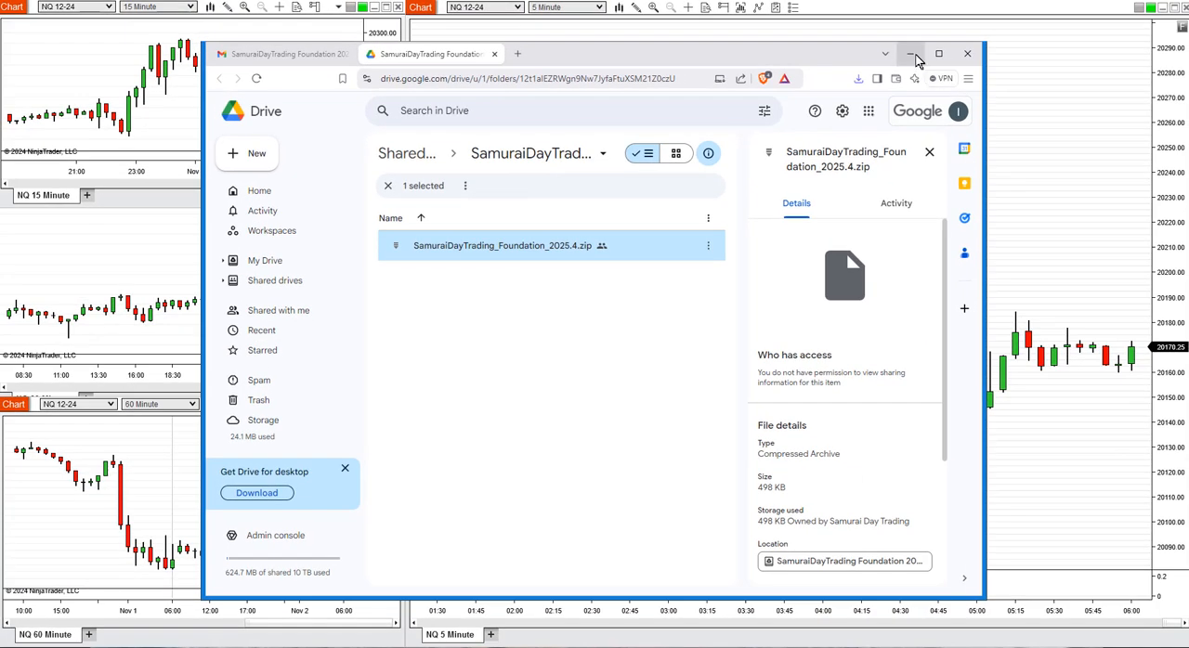
click(1021, 66)
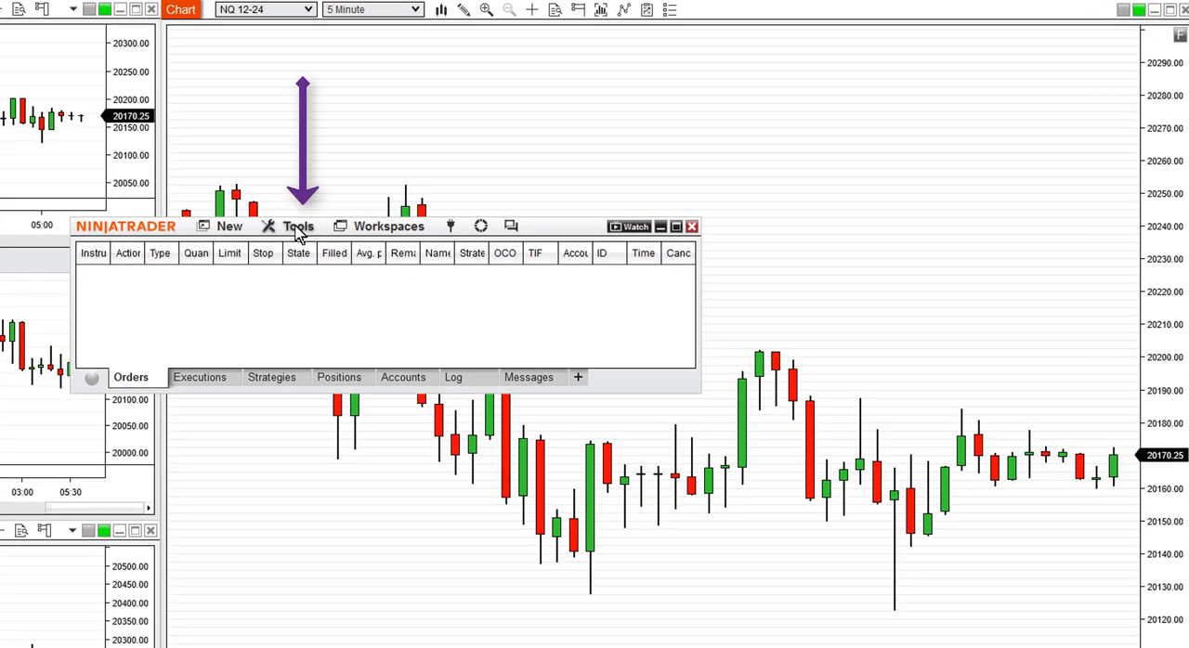
- Import the NinjaScript add-on archive SamuraiDayTrading_Foundation_2025.4 (1) into NinjaTrader and authorize its add-ons
click(501, 177)
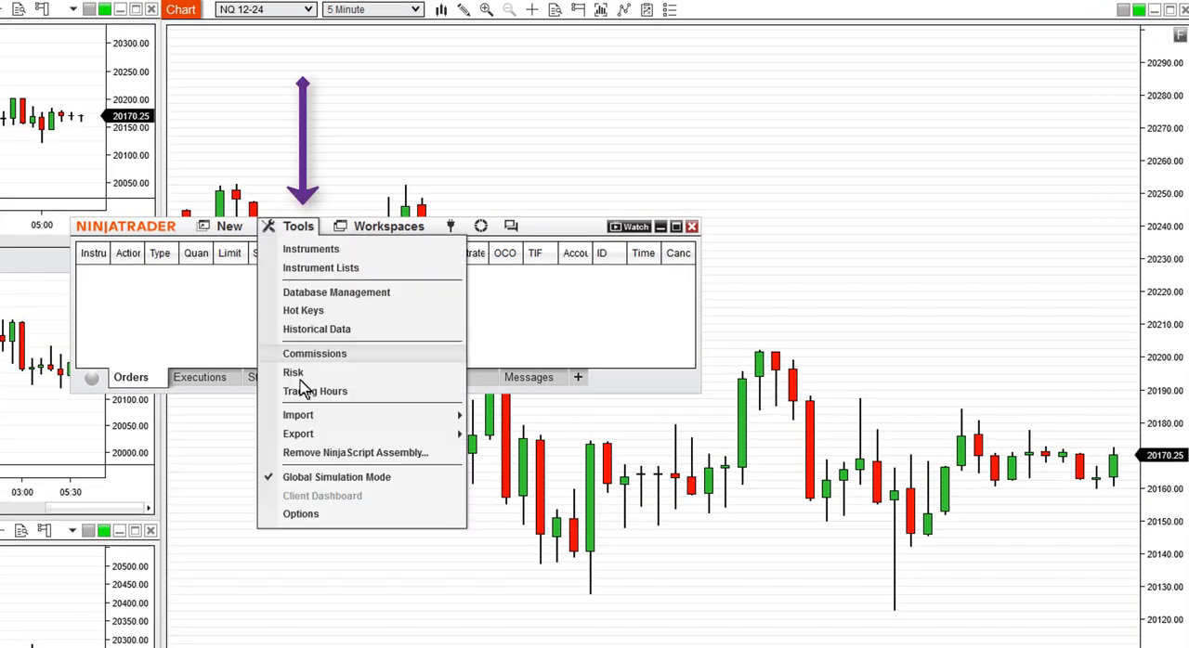
mouse_move(313, 420)
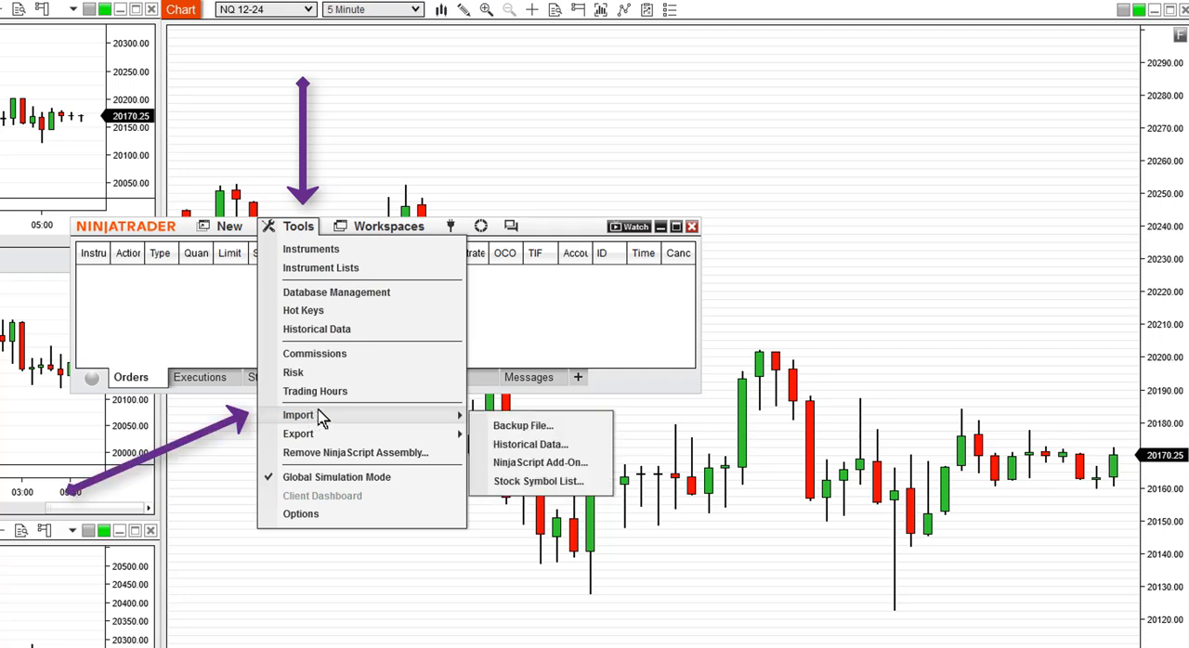
click(557, 464)
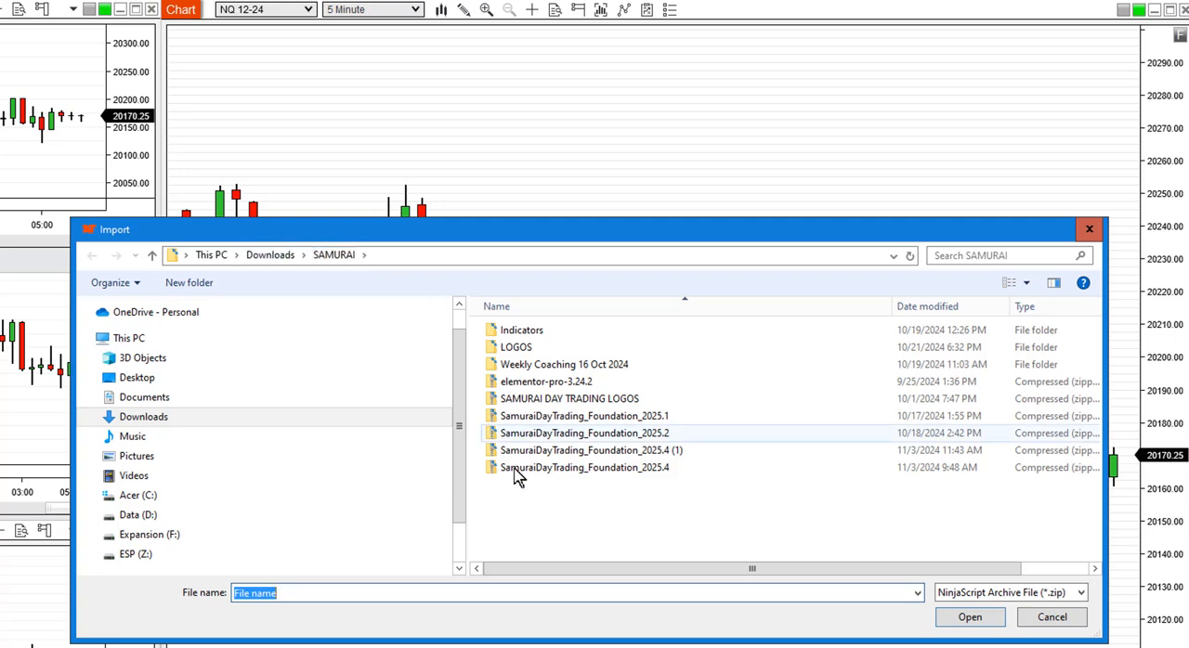
double_click(624, 452)
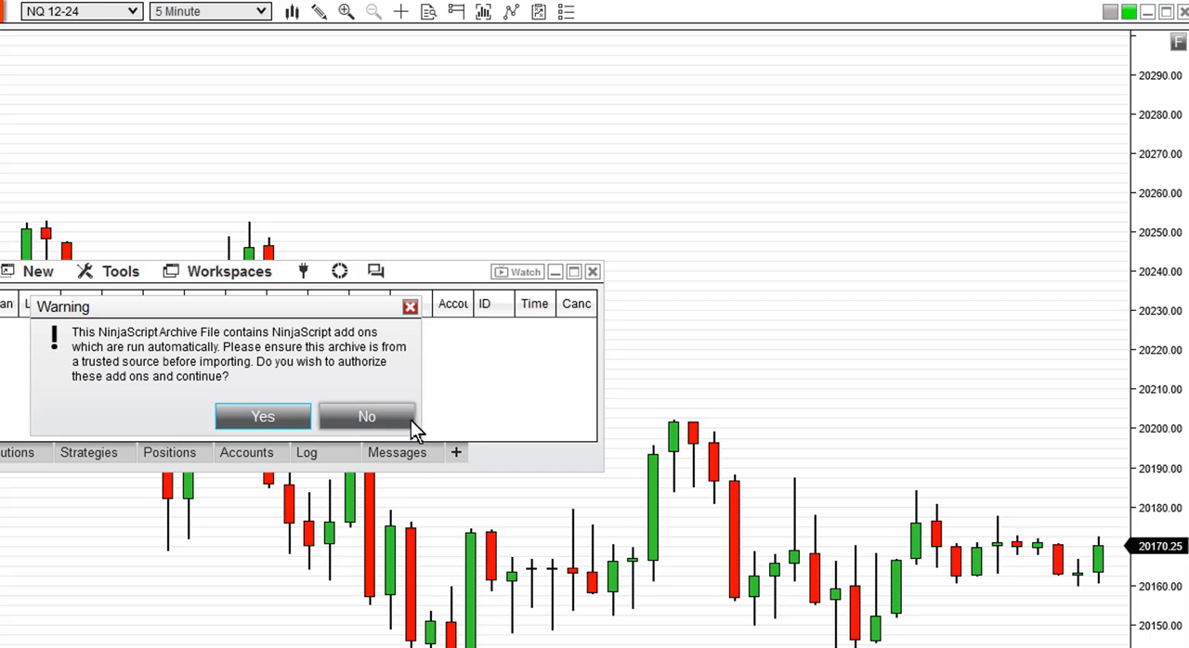
click(268, 416)
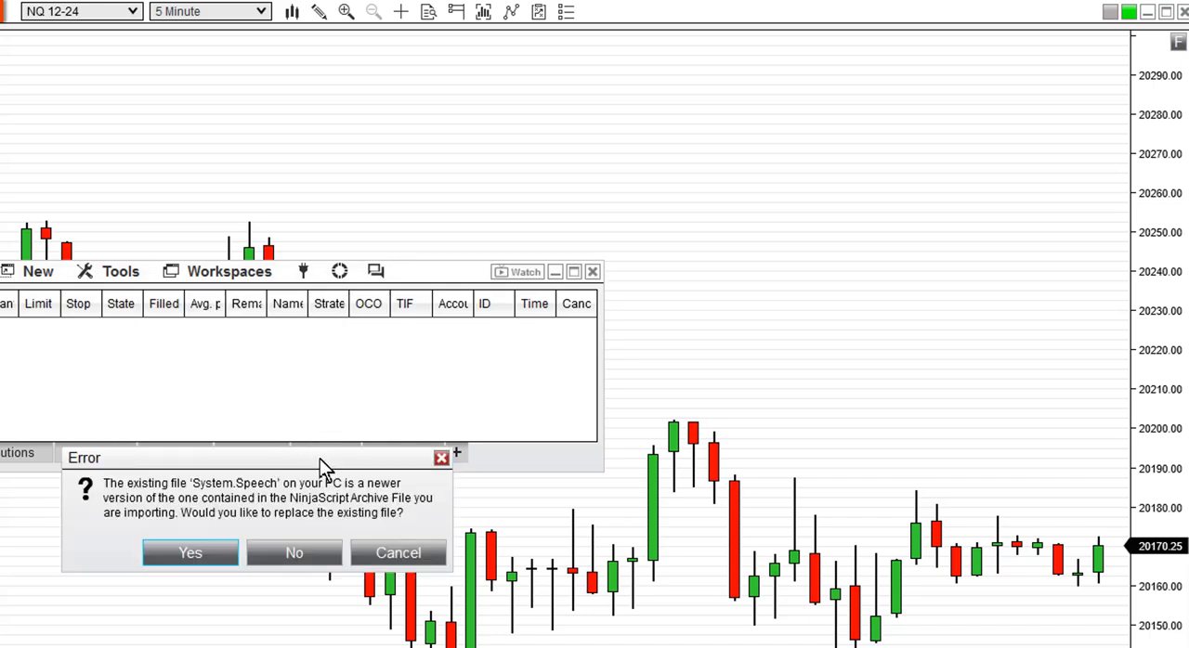
- Agree to replace the existing System.Speech, SamuraiFoundationAuthorised and SamuraiFoundationVerify files during the import
drag(319, 459, 308, 332)
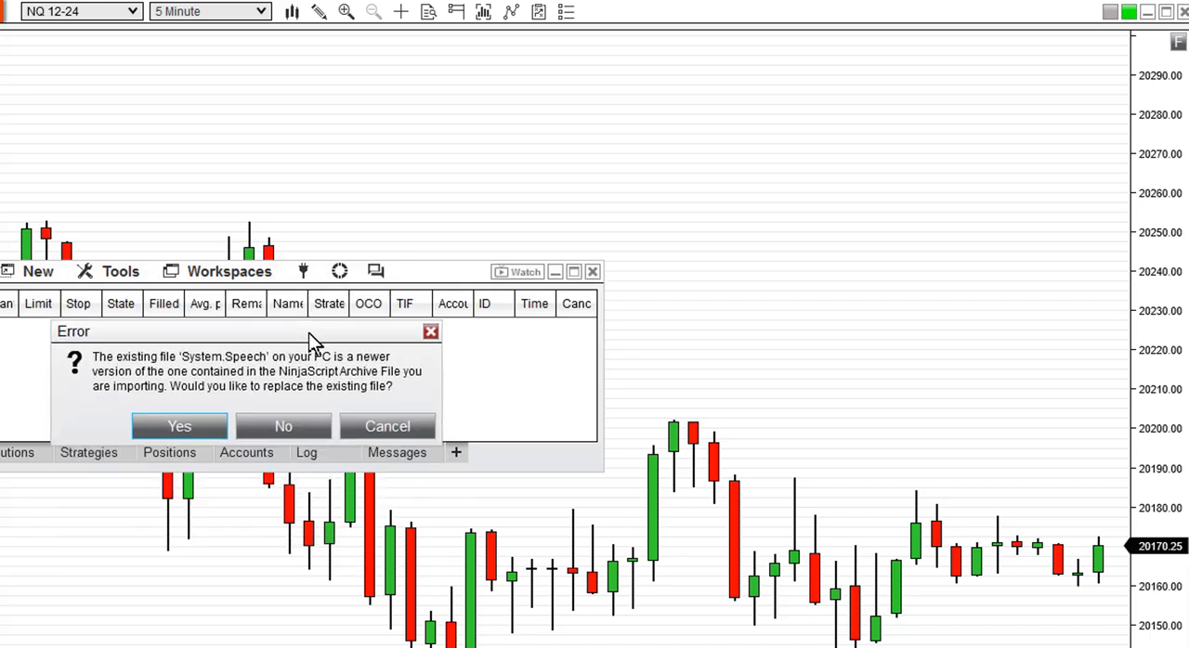
click(179, 428)
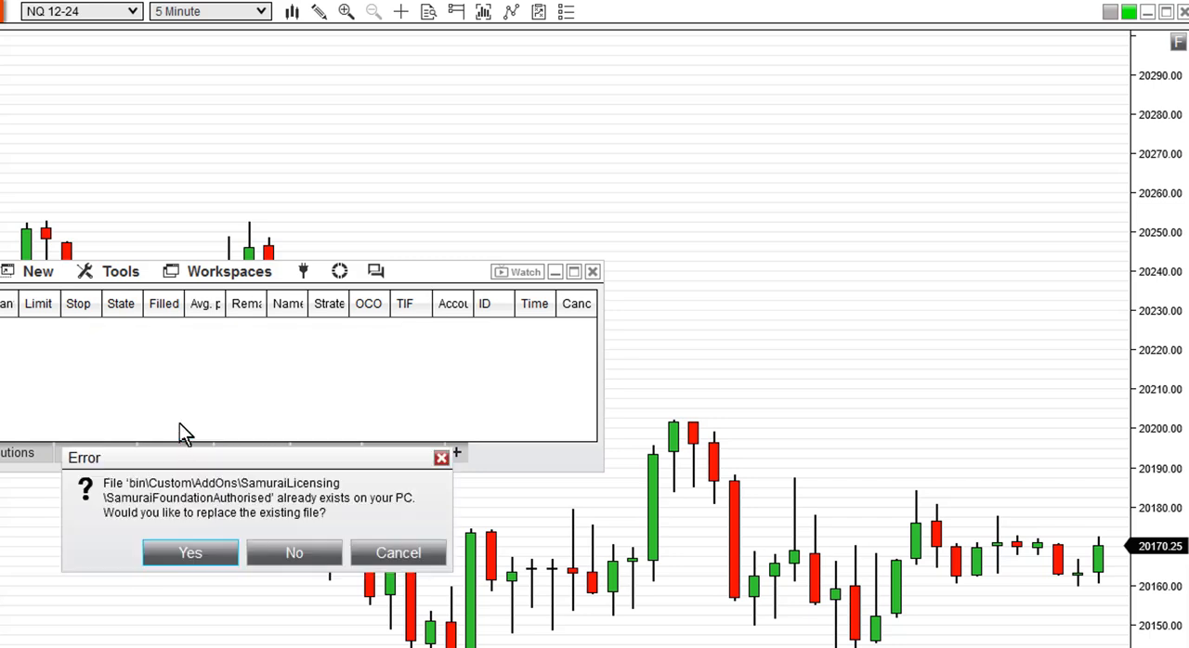
drag(231, 458, 221, 340)
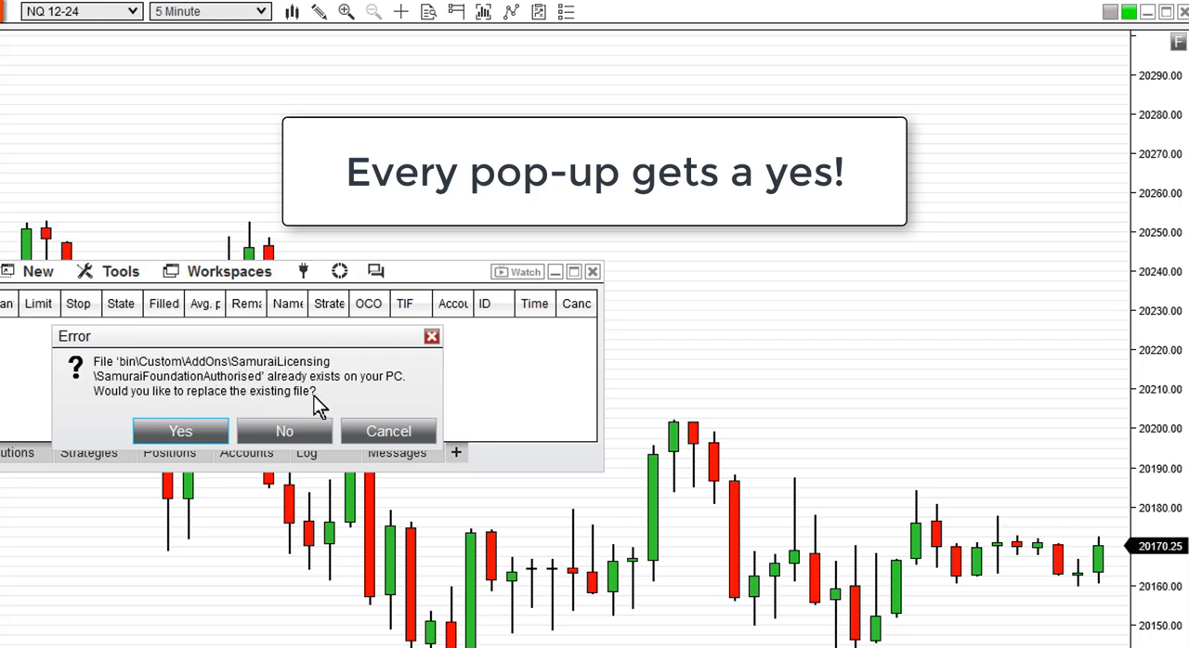
click(180, 433)
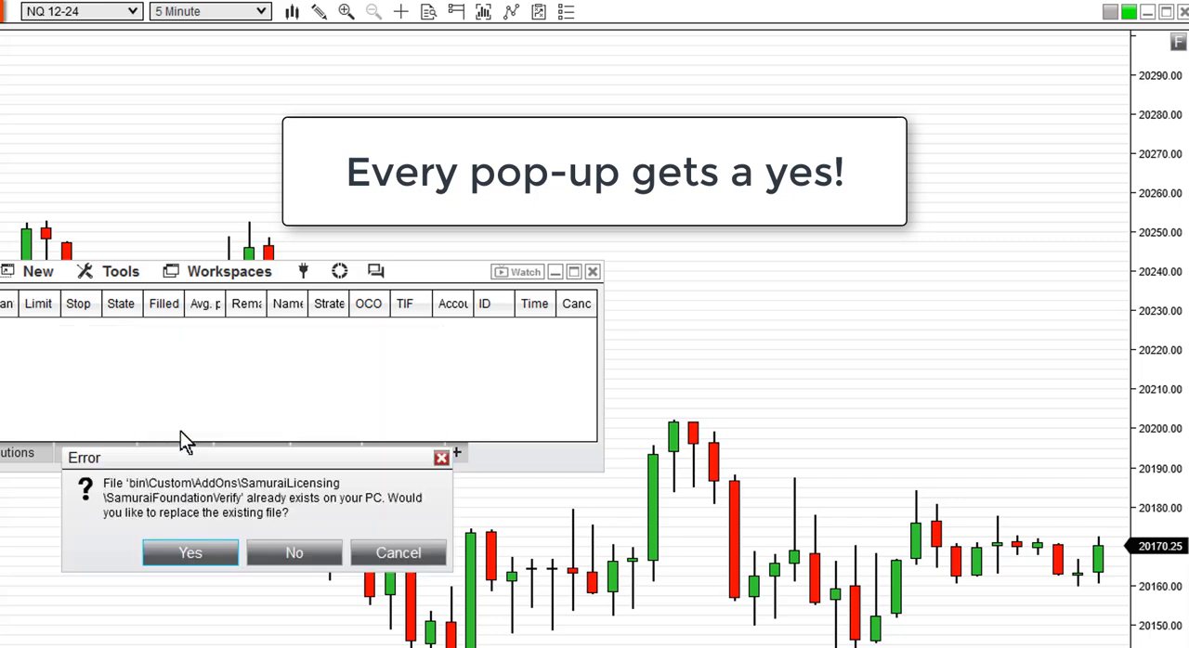
drag(191, 459, 198, 330)
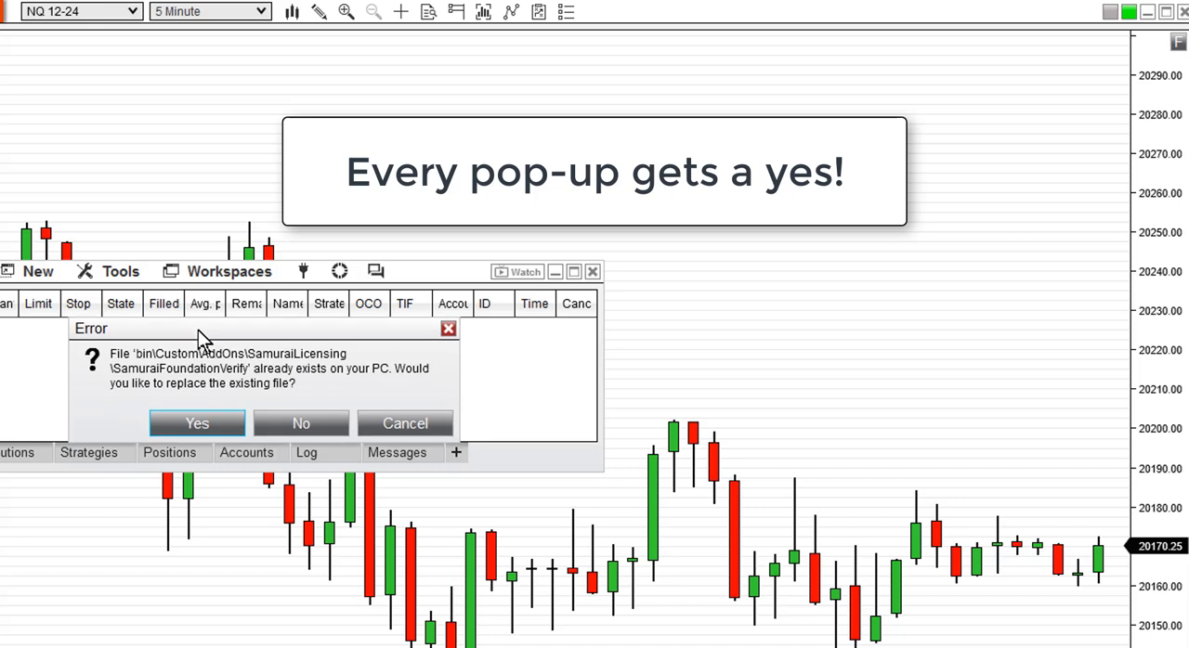
click(197, 423)
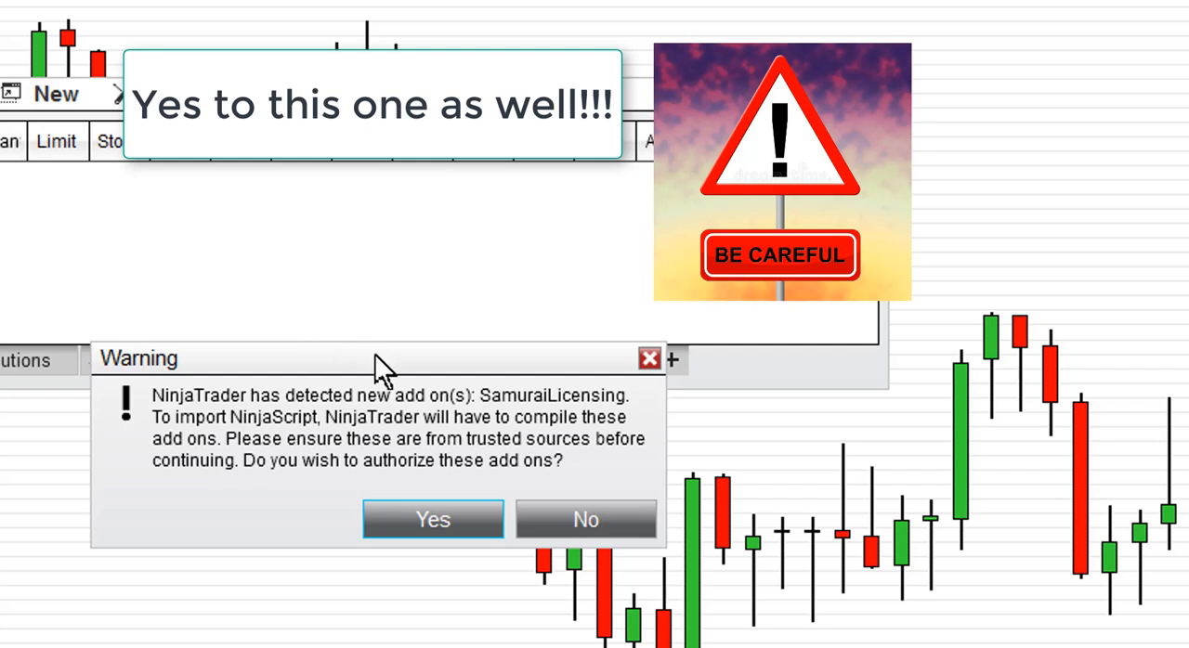
- Authorize compiling the SamuraiLicensing add-on and acknowledge the restart notice to finish the import
drag(375, 354, 370, 178)
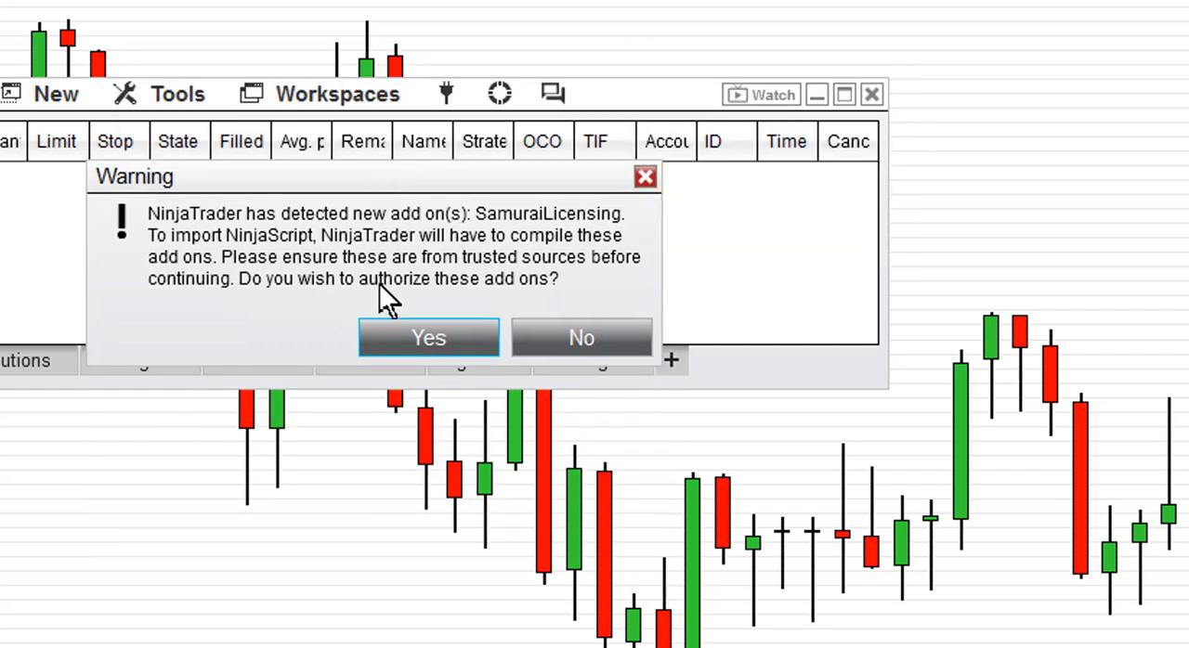
click(434, 332)
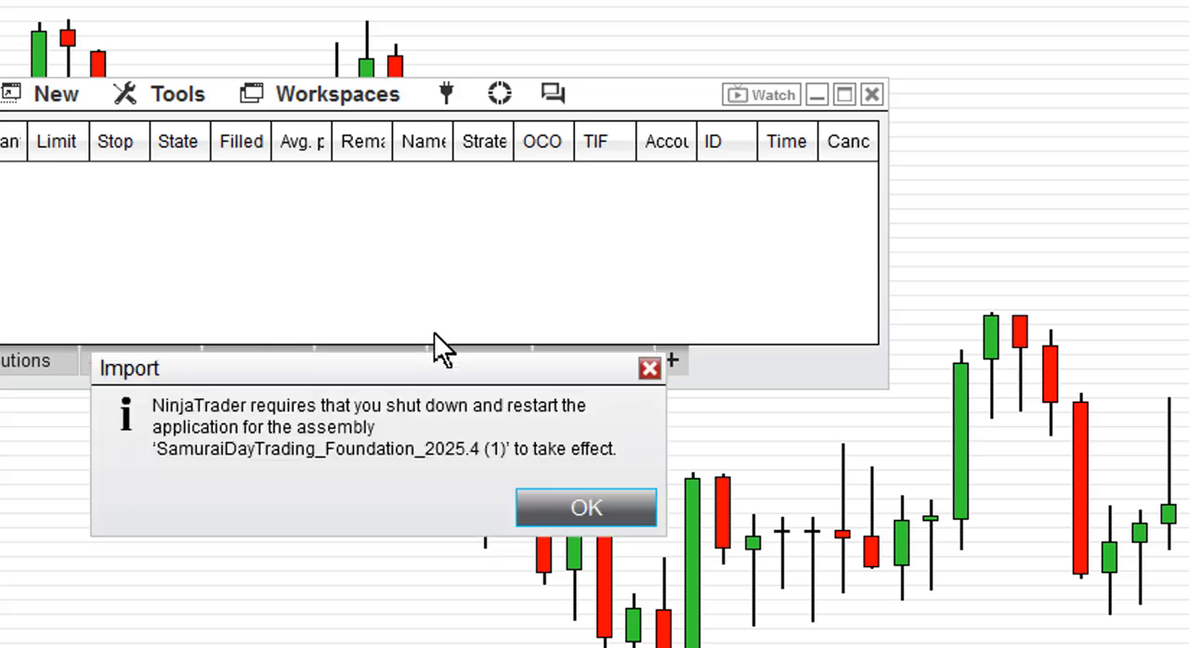
drag(451, 363, 404, 176)
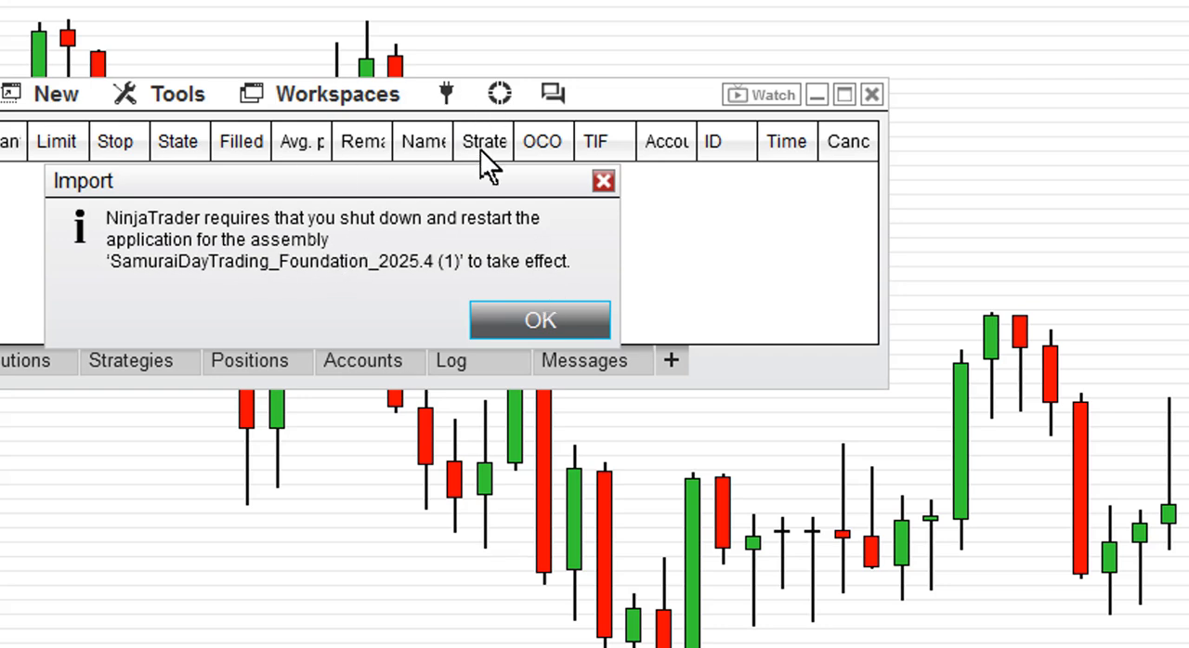
click(545, 317)
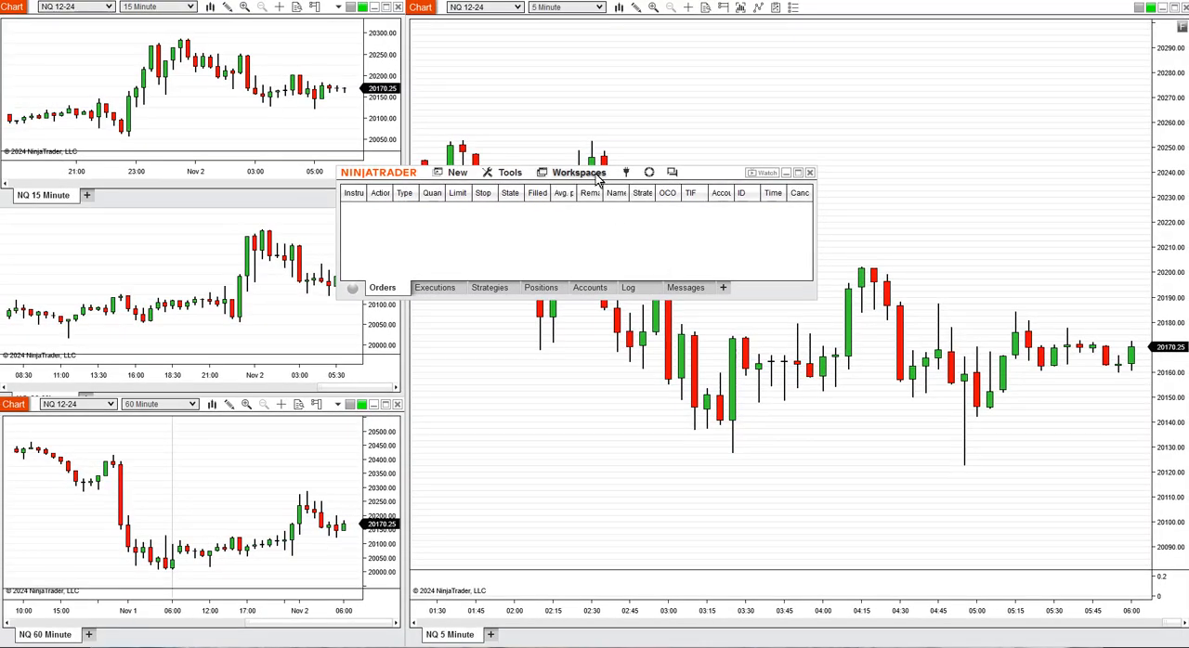
- Shut down NinjaTrader without saving the '3 x Multi Chart for 2024 Teaching' workspace and launch it again
click(809, 172)
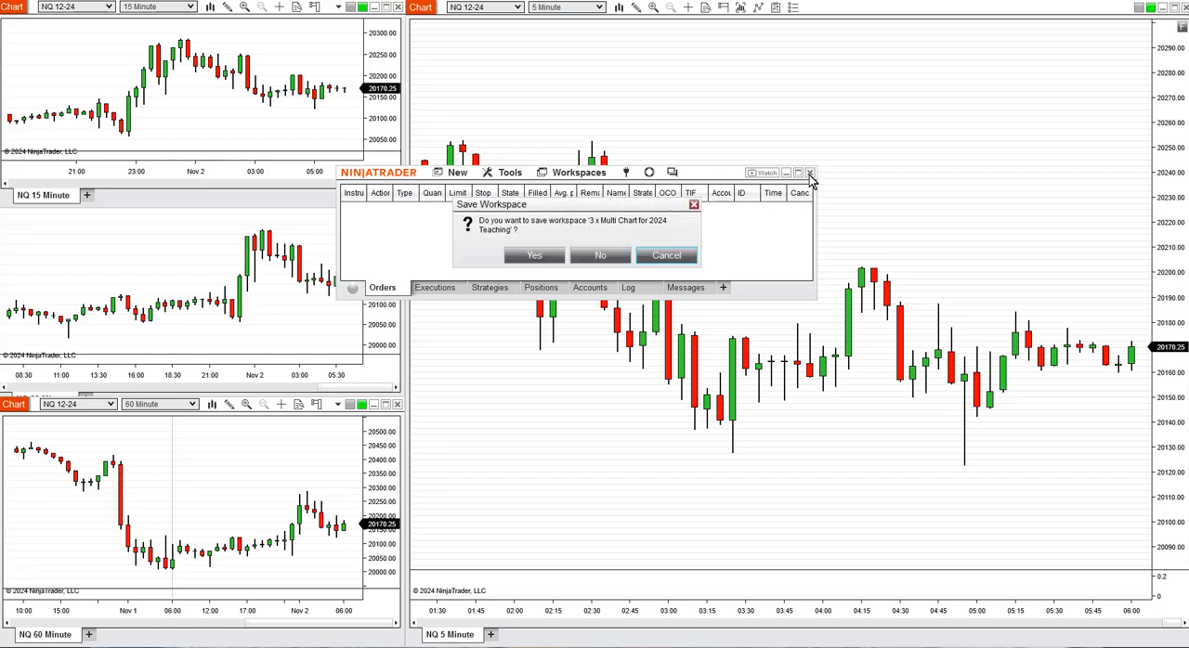
click(600, 256)
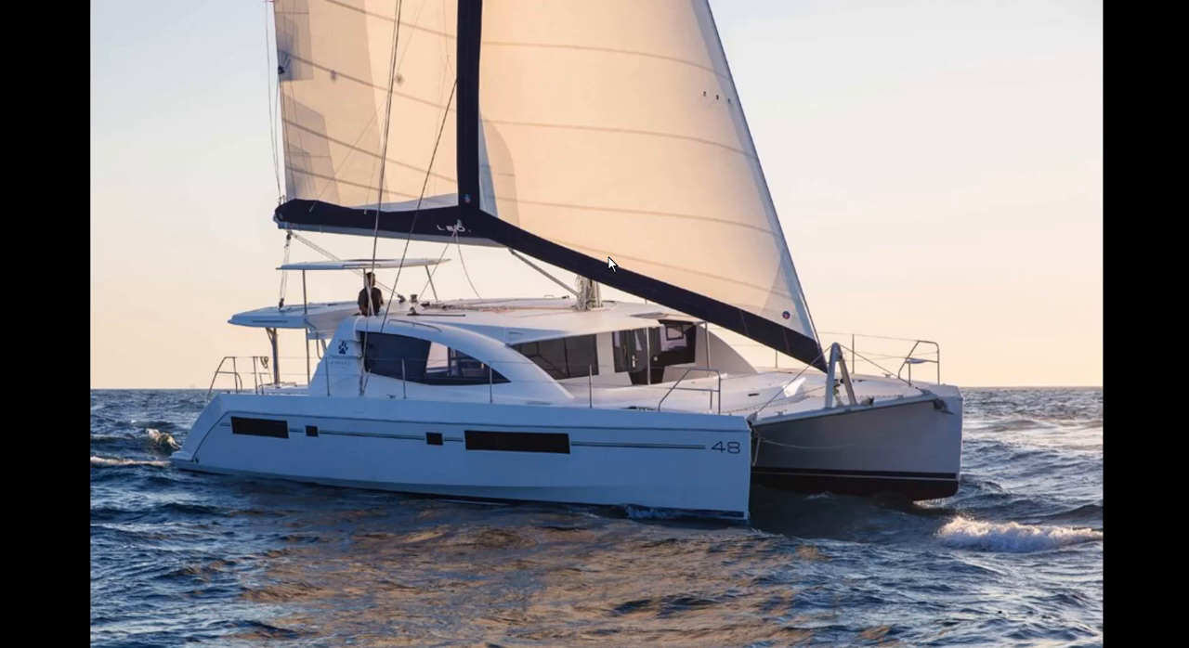
key(super)
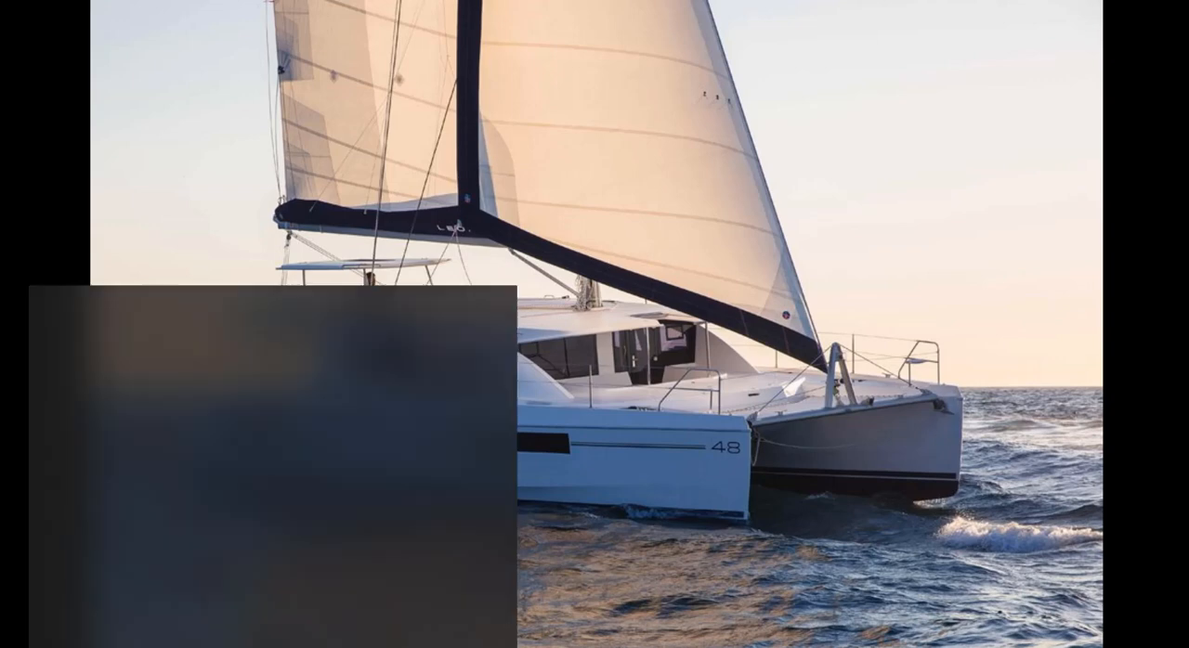
text(nin)
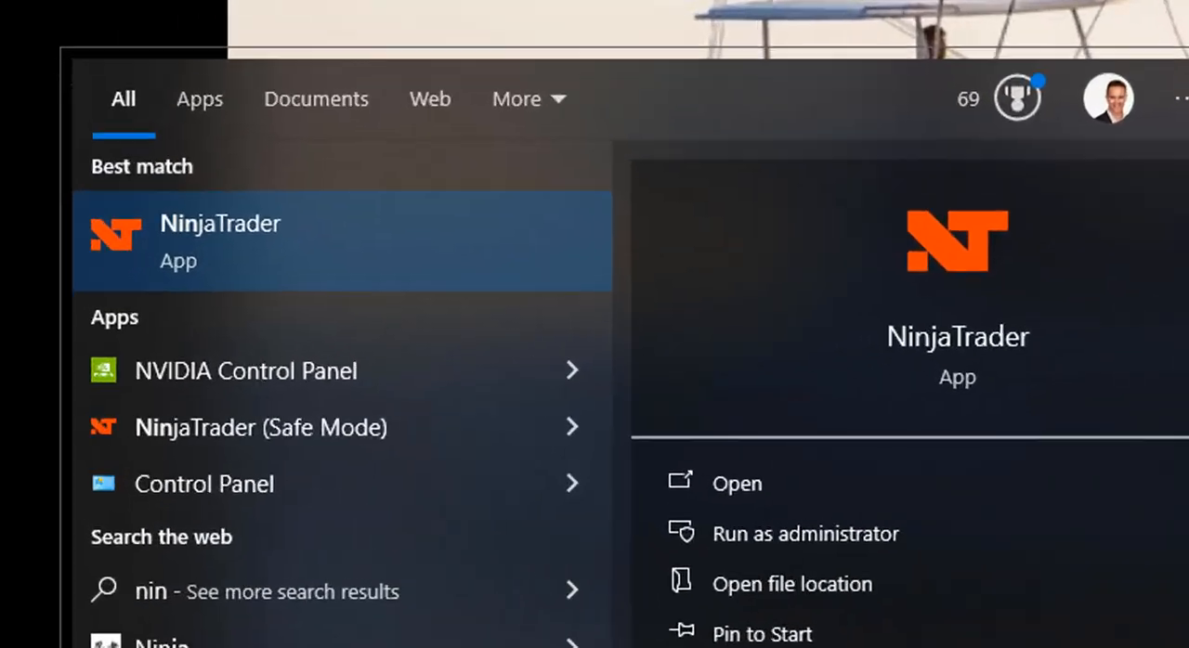
text(ja)
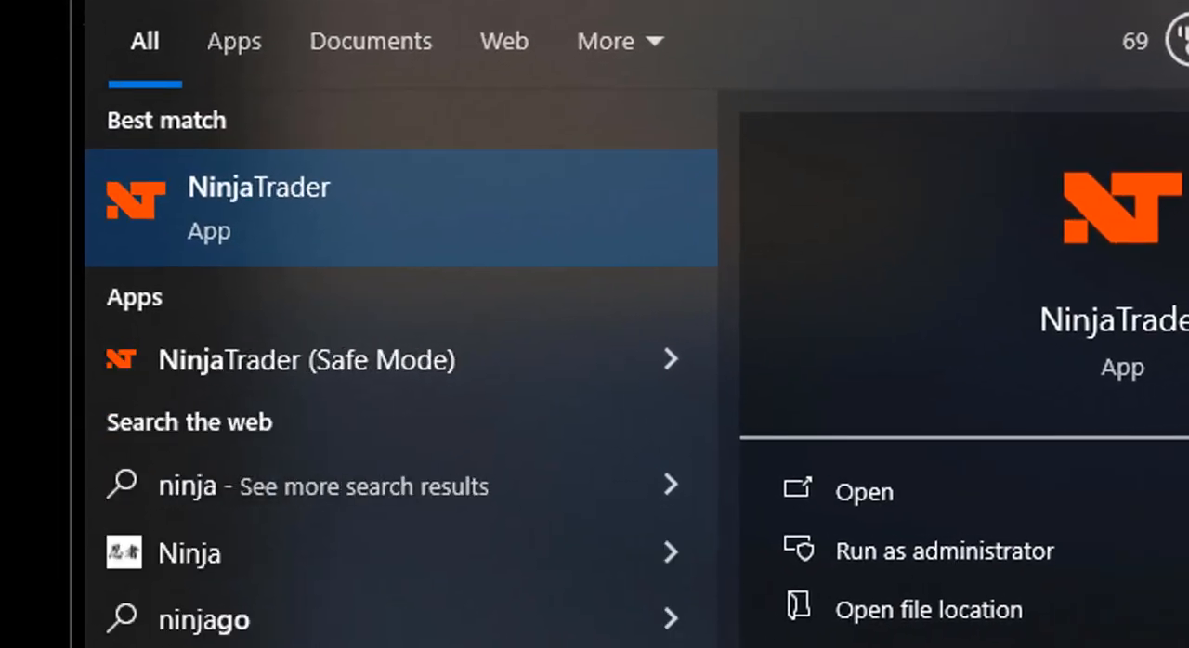
click(483, 182)
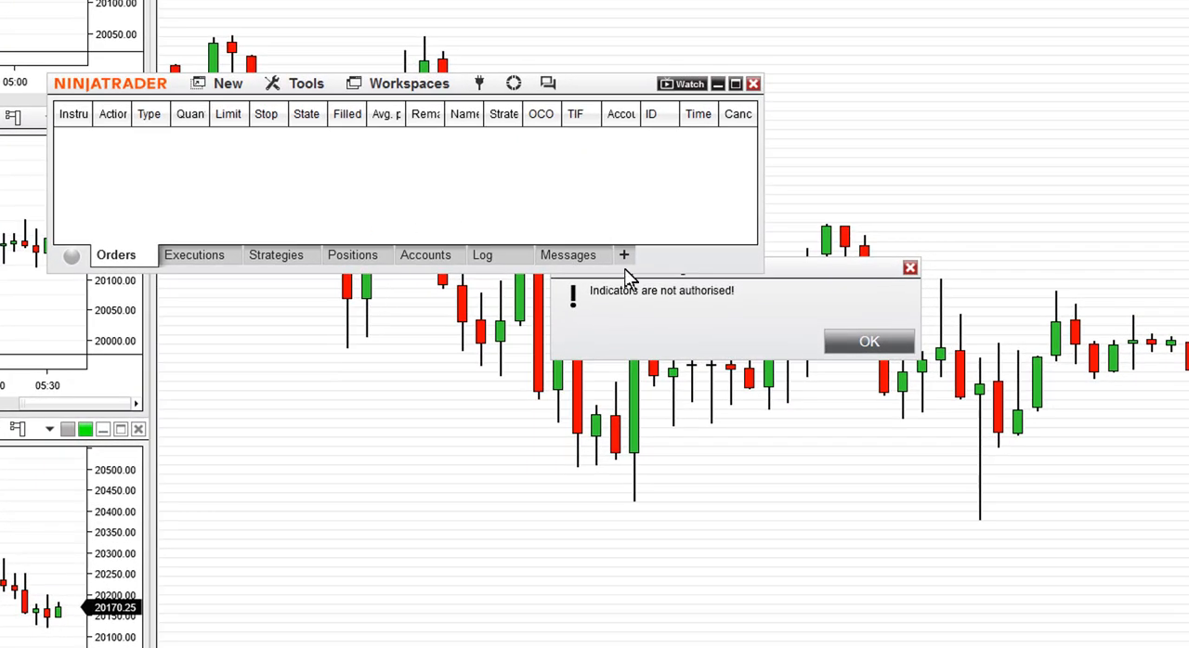
- Bring the Samurai Day Trading Indicators authorisation message into clear view and dismiss it
drag(852, 267, 671, 314)
mouse_move(599, 337)
mouse_down()
mouse_move(560, 303)
mouse_move(557, 312)
mouse_up()
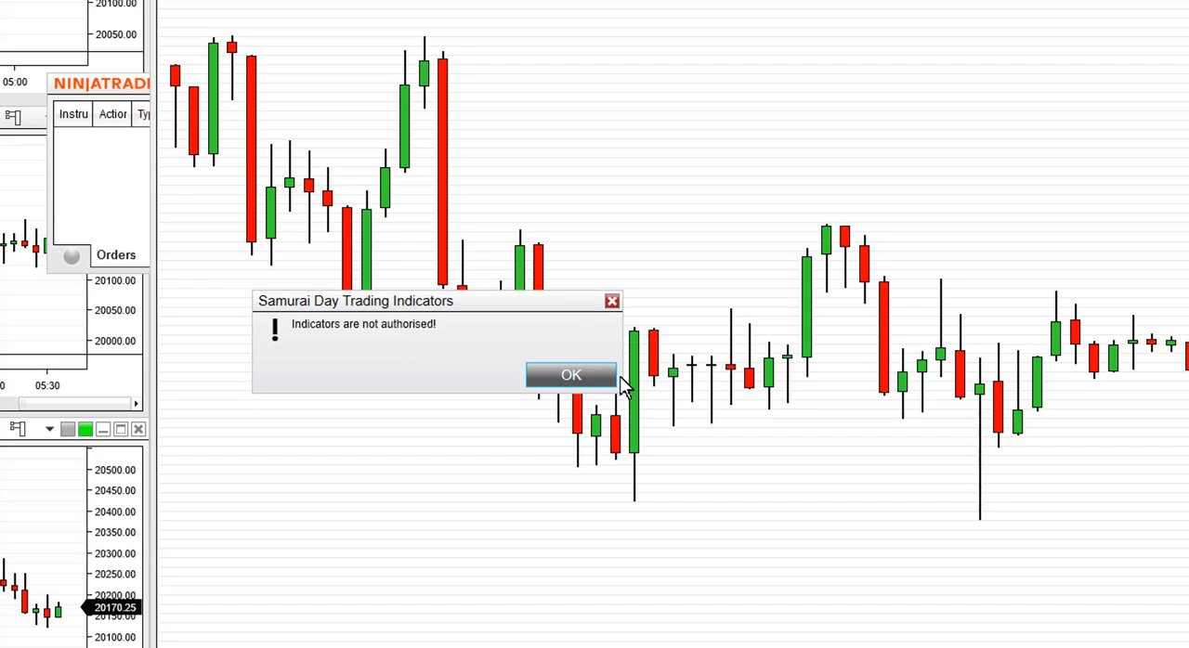
click(570, 375)
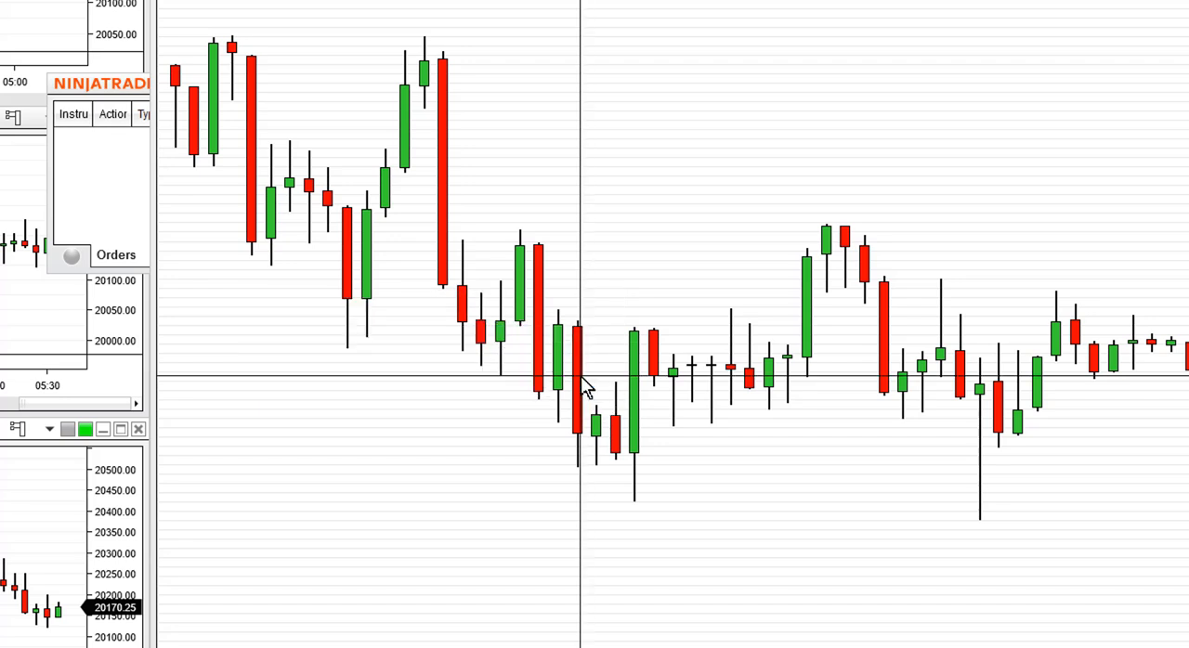
- Open the Samurai Day Trading Foundation Indicator licensing form from the Control Center and move it into clear view
click(90, 88)
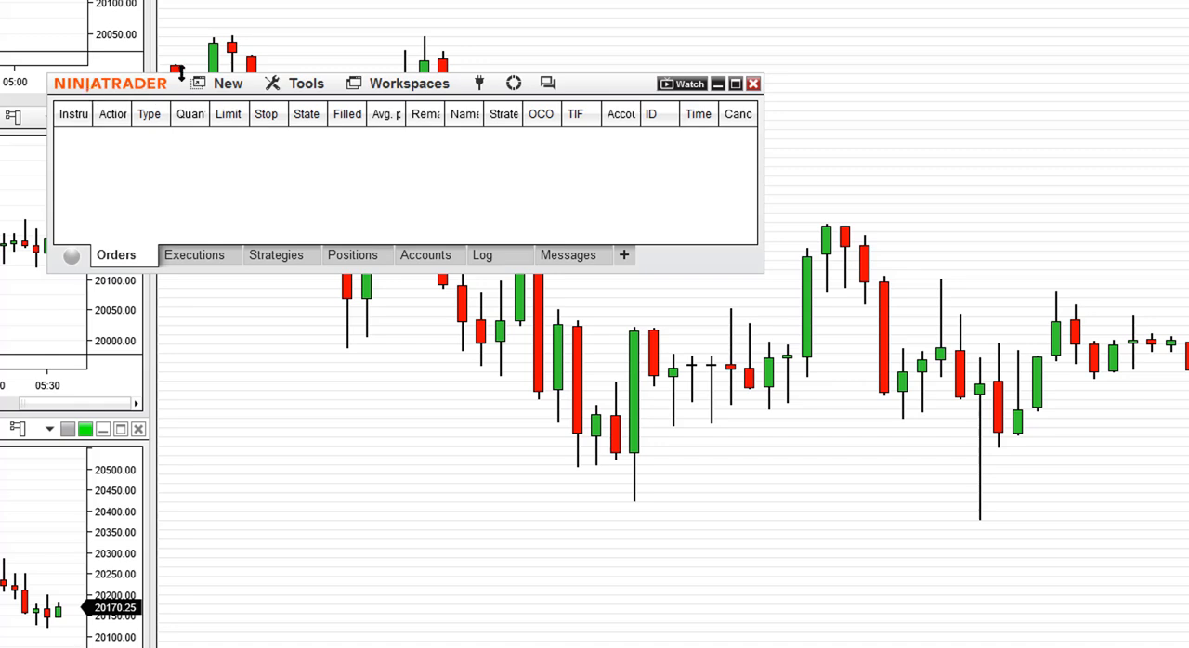
click(514, 86)
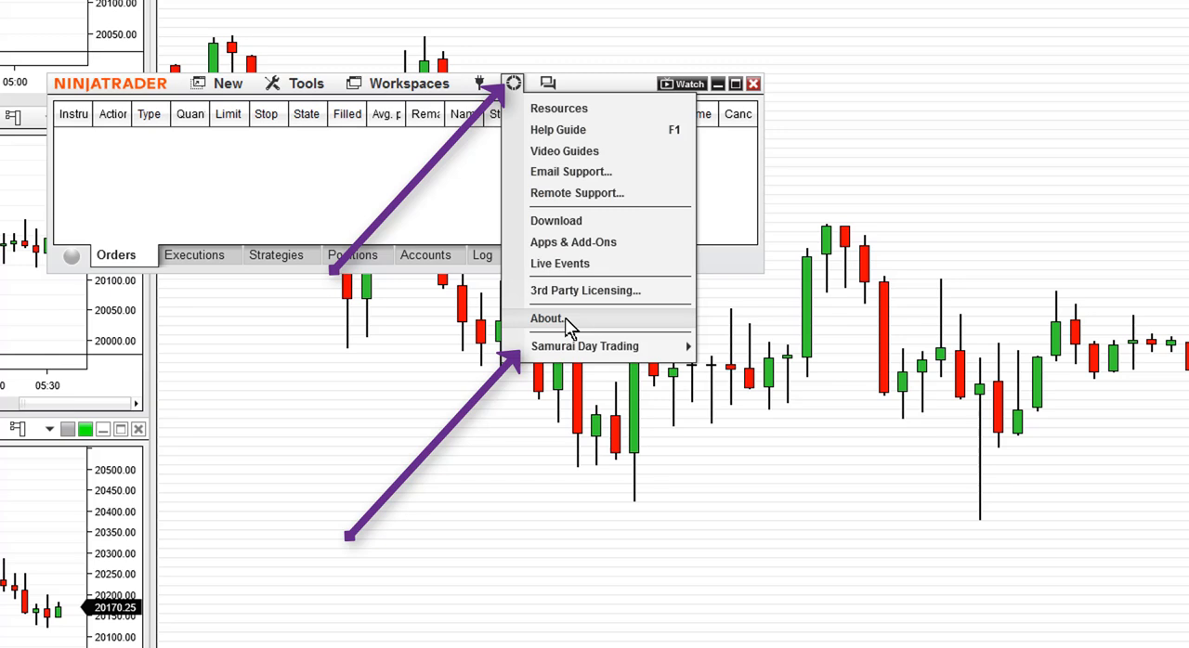
mouse_move(587, 357)
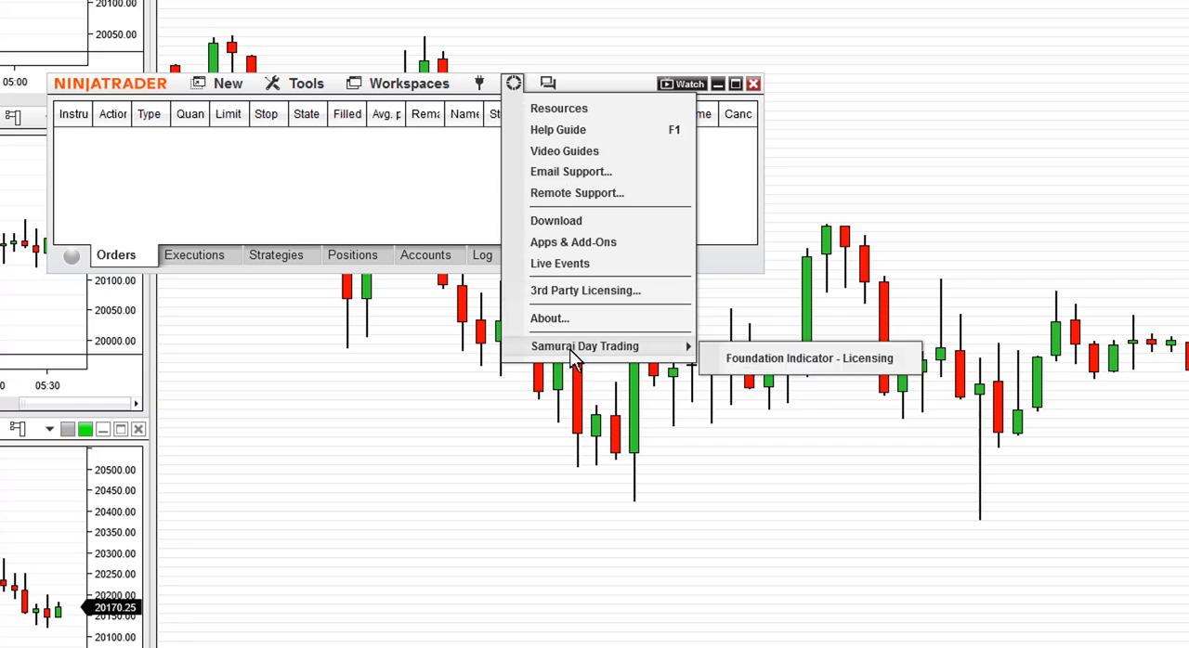
click(829, 362)
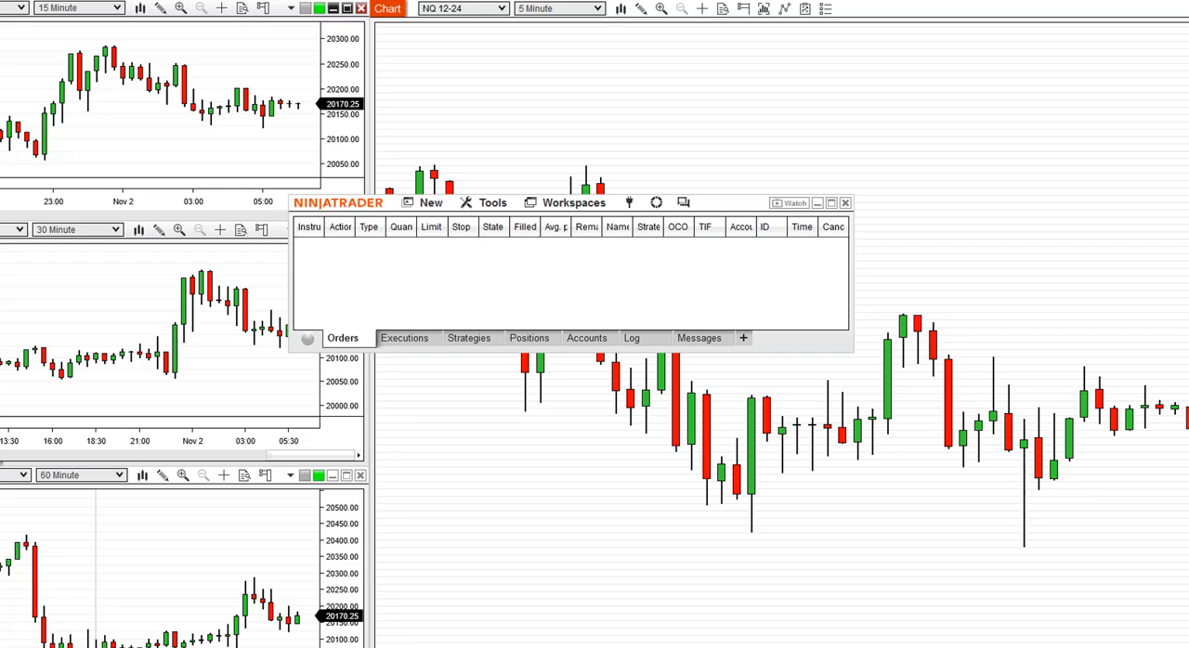
drag(770, 641, 630, 53)
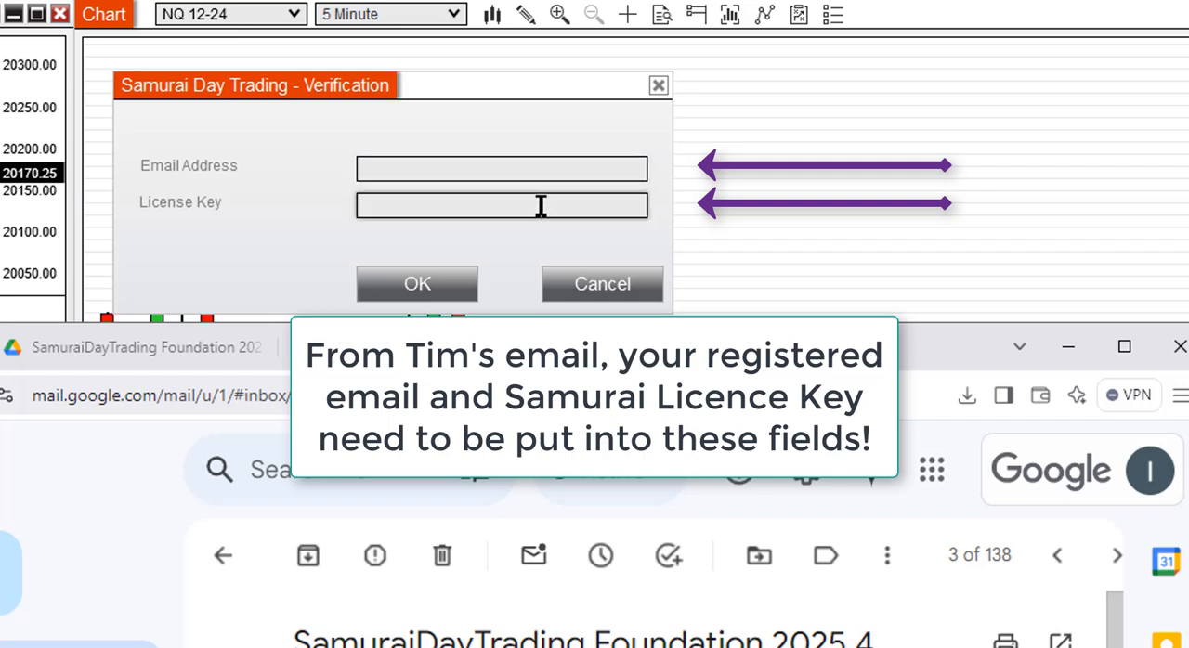
- Submit the registered email address and licence key in the Samurai Day Trading verification form and dismiss the authorisation message
click(537, 167)
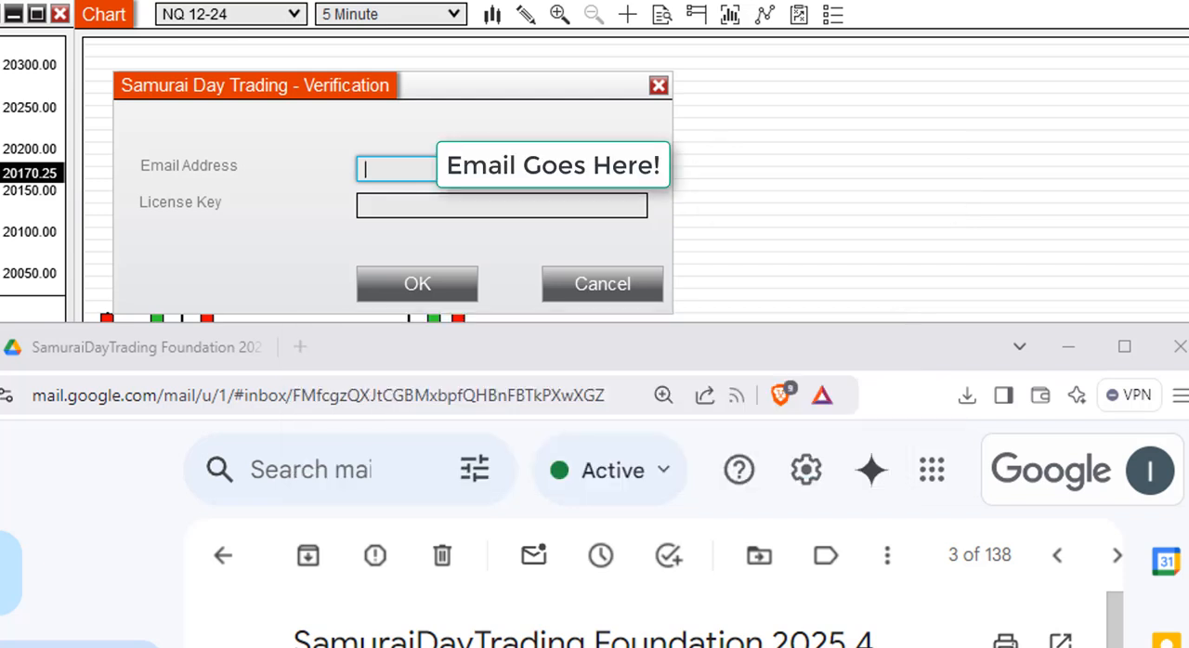
key(ctrl+v)
click(543, 643)
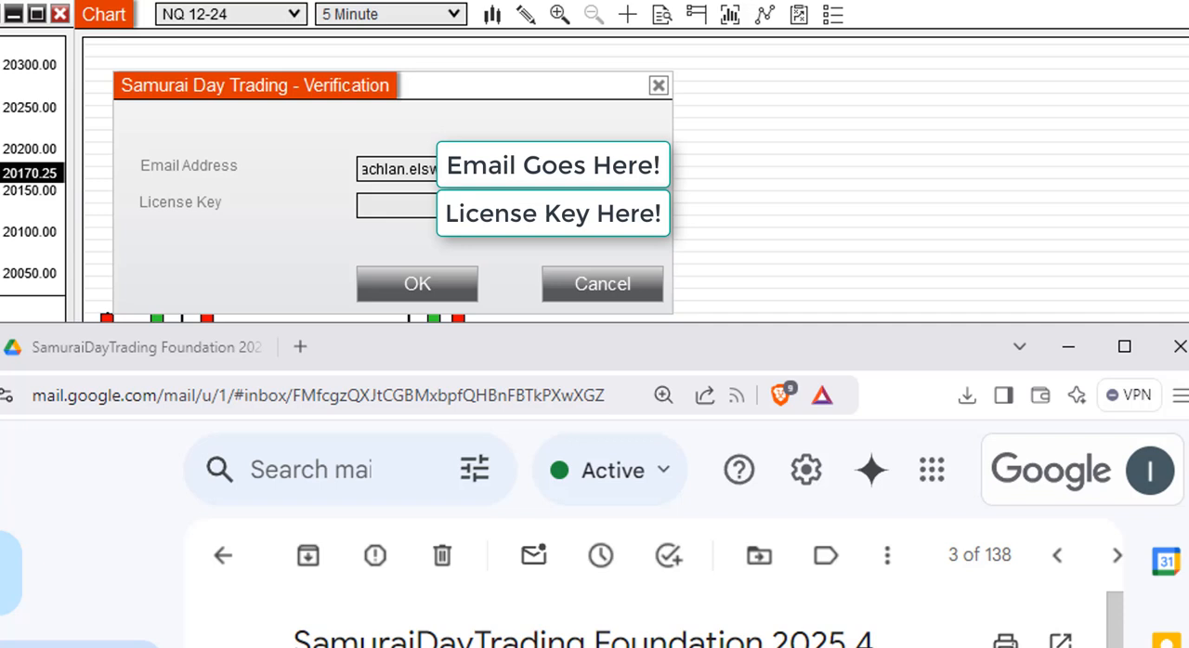
click(419, 205)
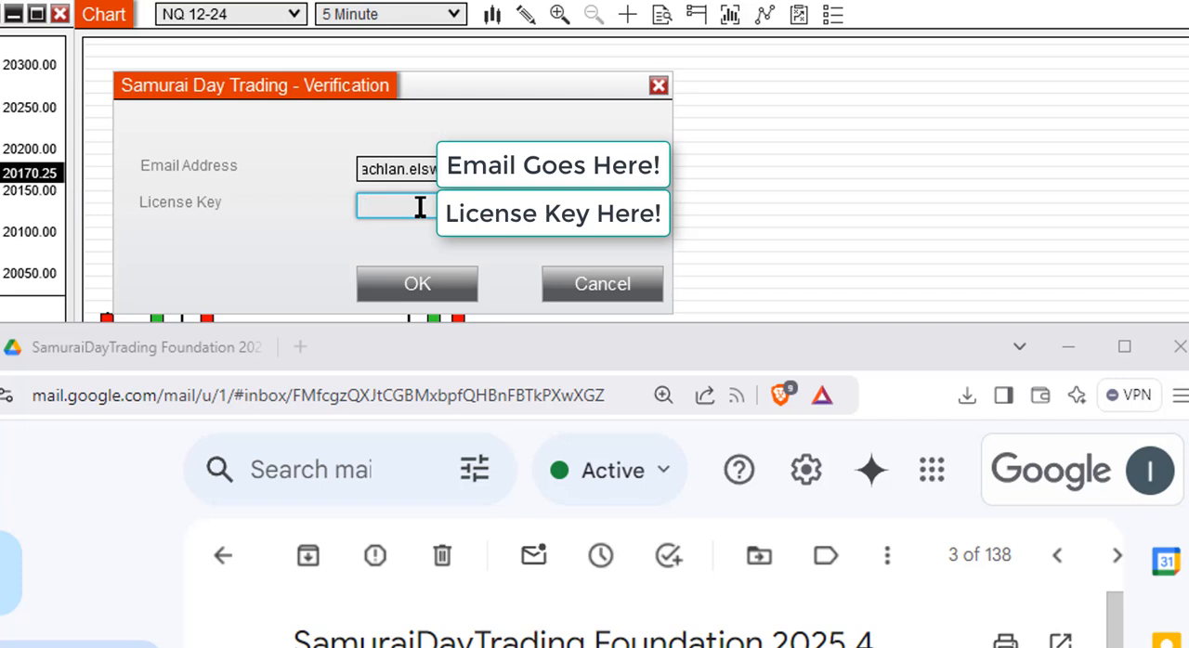
key(ctrl+v)
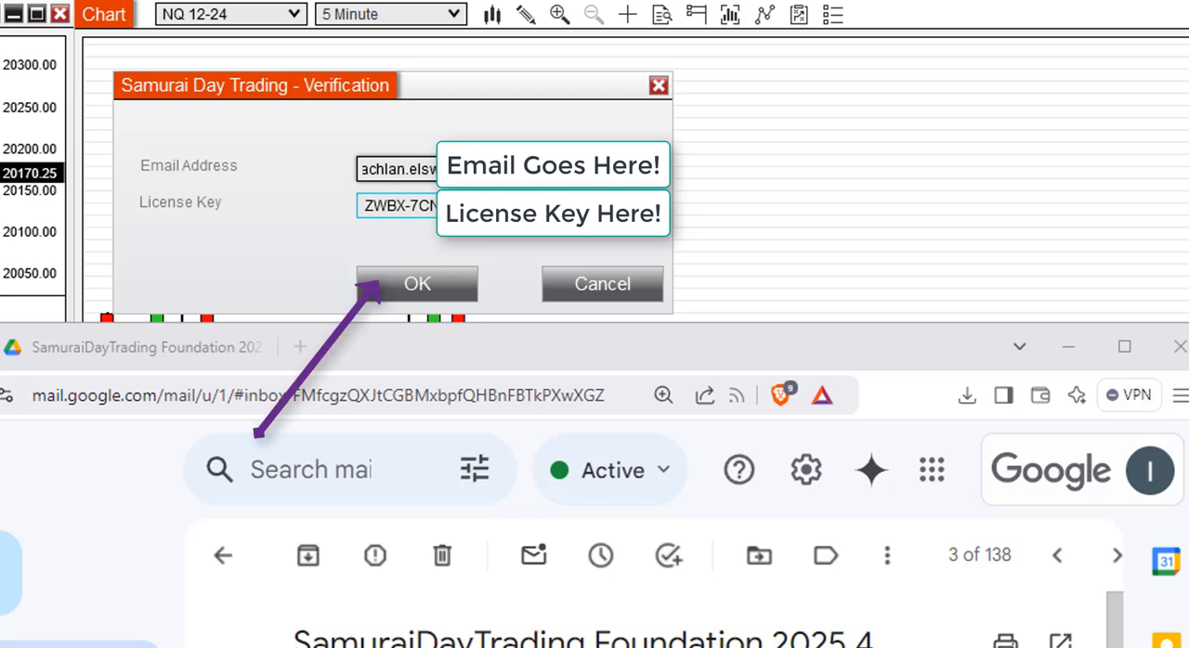
click(369, 202)
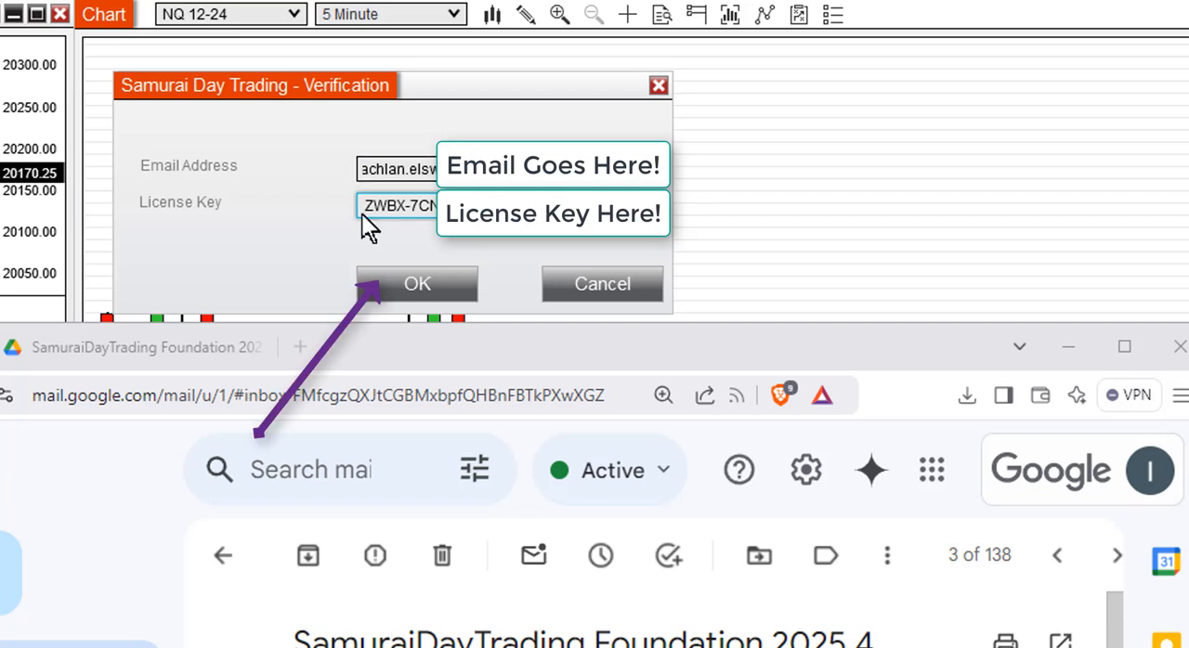
click(438, 277)
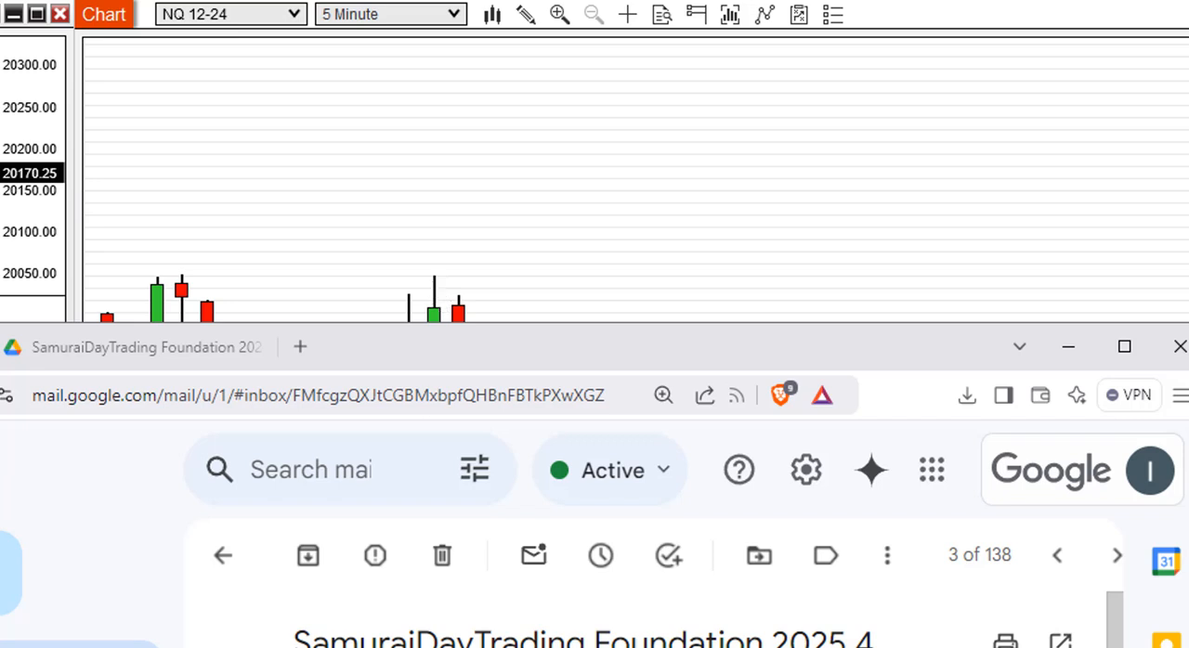
drag(468, 544, 516, 75)
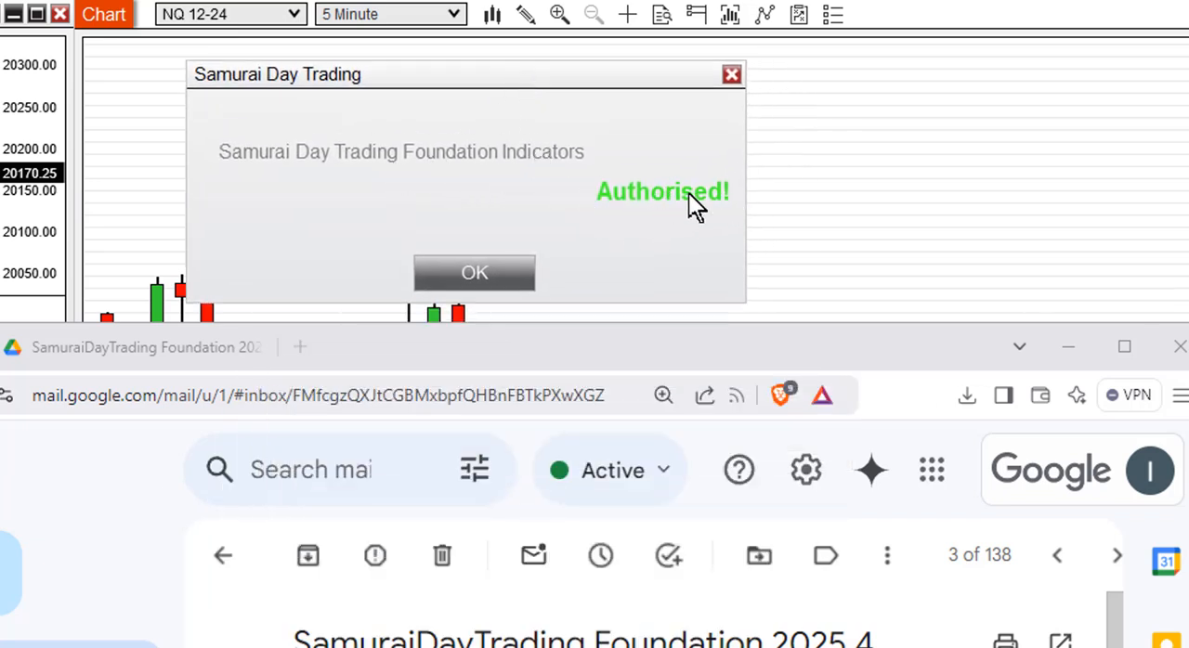
click(486, 275)
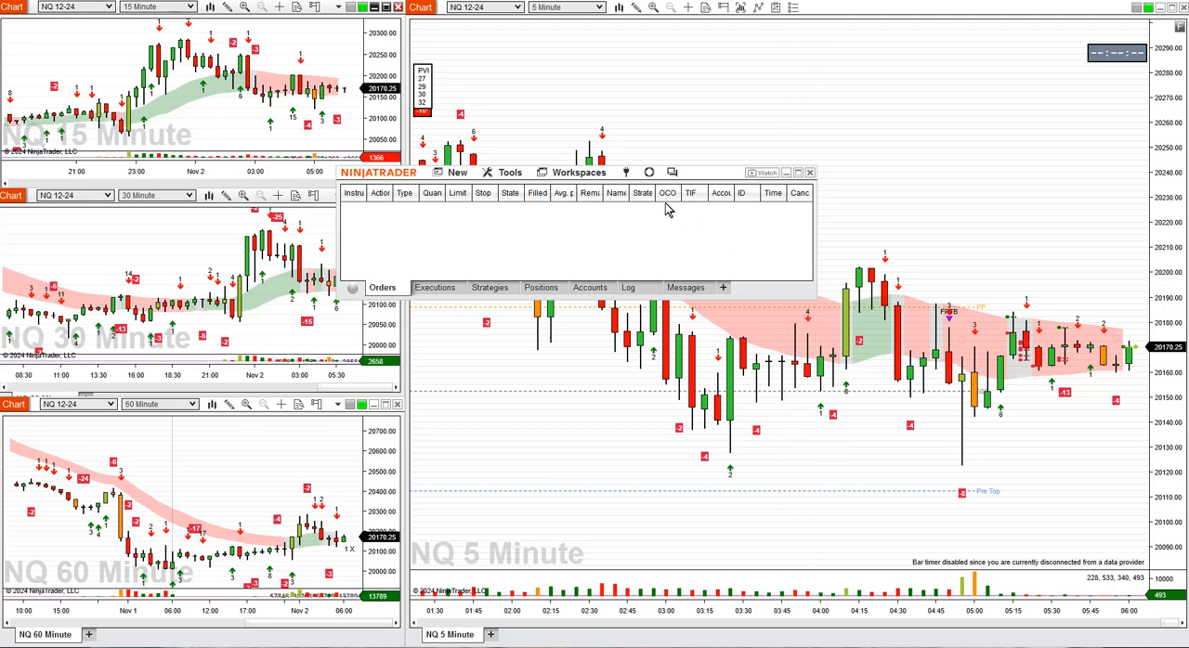
- Connect to one of the configured data connections and move the Control Center up, clear of most of the NQ 5 Minute chart
click(626, 174)
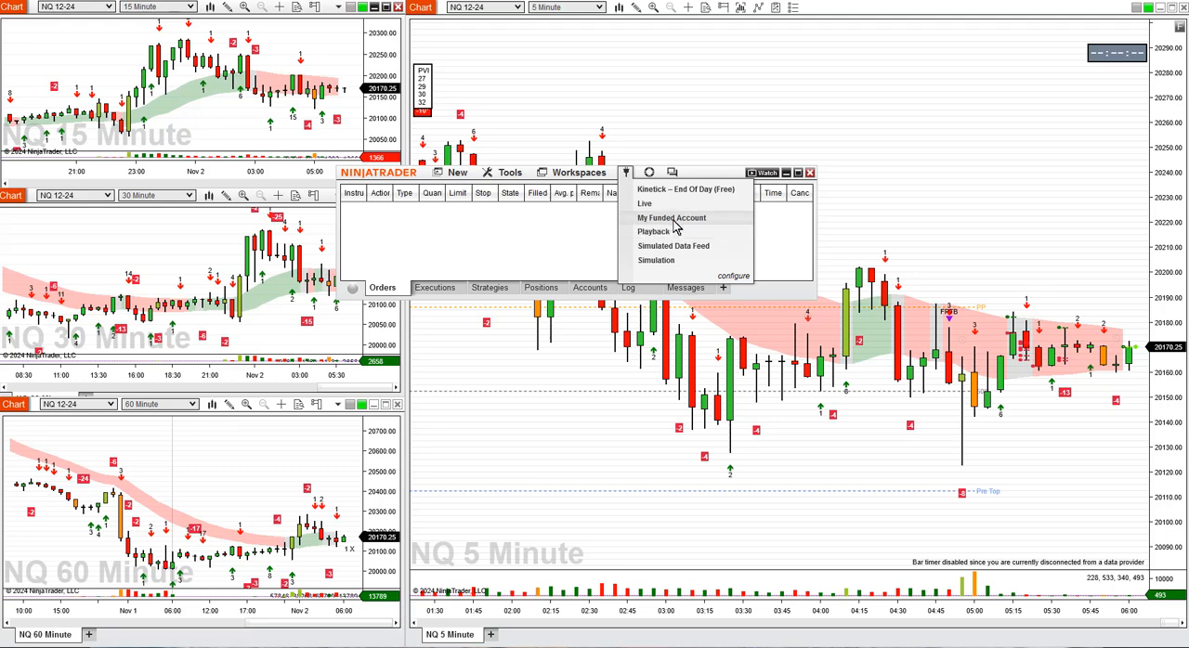
click(643, 232)
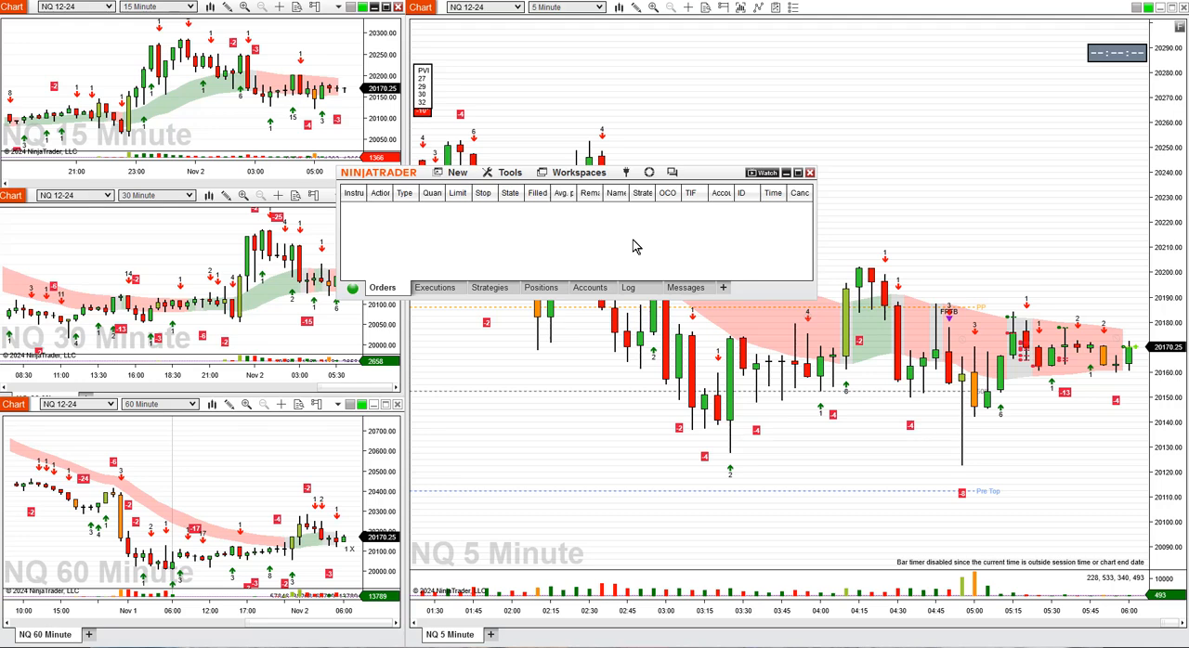
drag(718, 174, 623, 36)
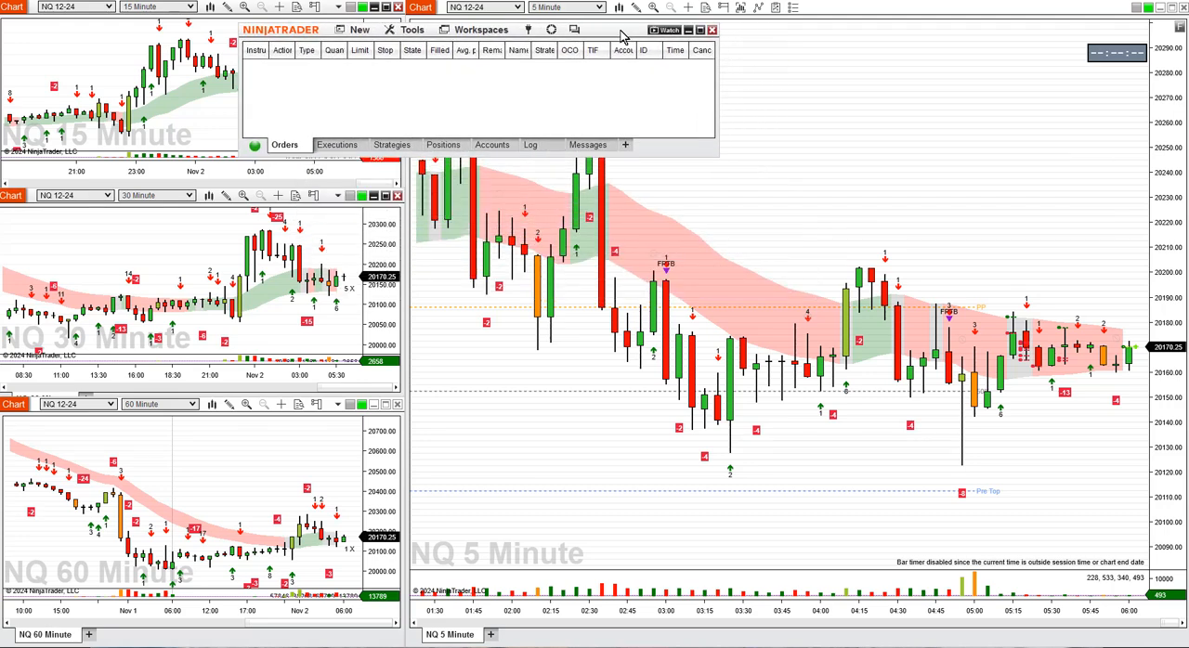
- Turn off Show Minimal Deltas for the Delta V1 and Delta V2 indicators on the NQ 5 Minute chart and apply the changes
drag(1167, 176, 1165, 240)
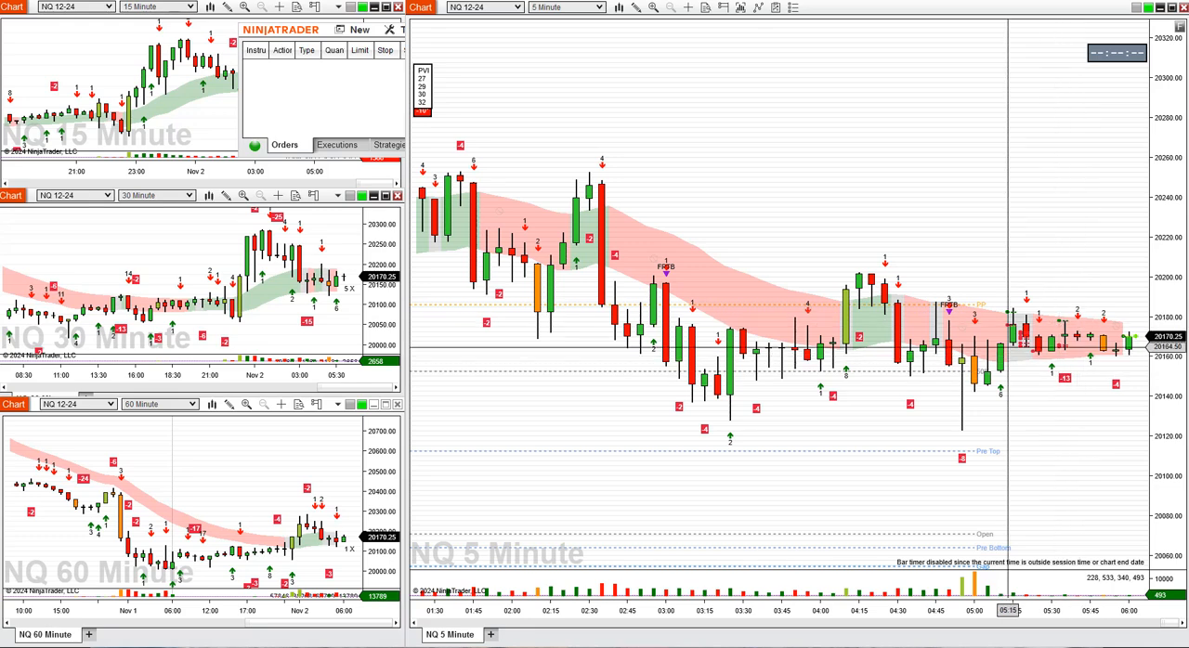
right_click(701, 192)
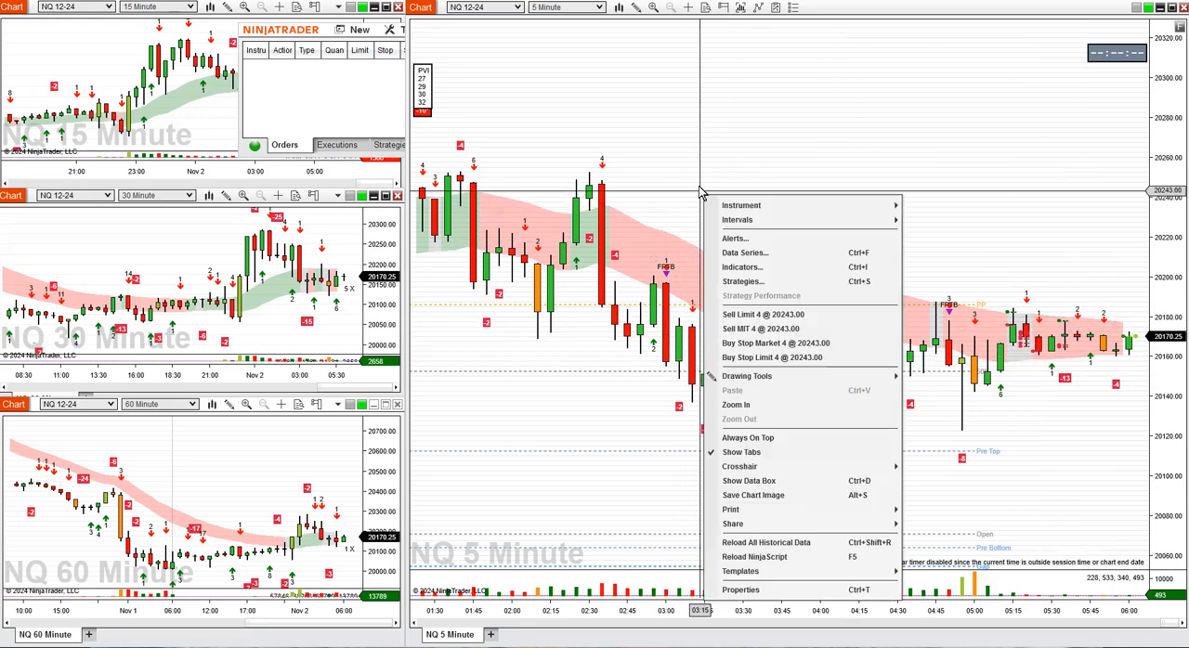
click(739, 268)
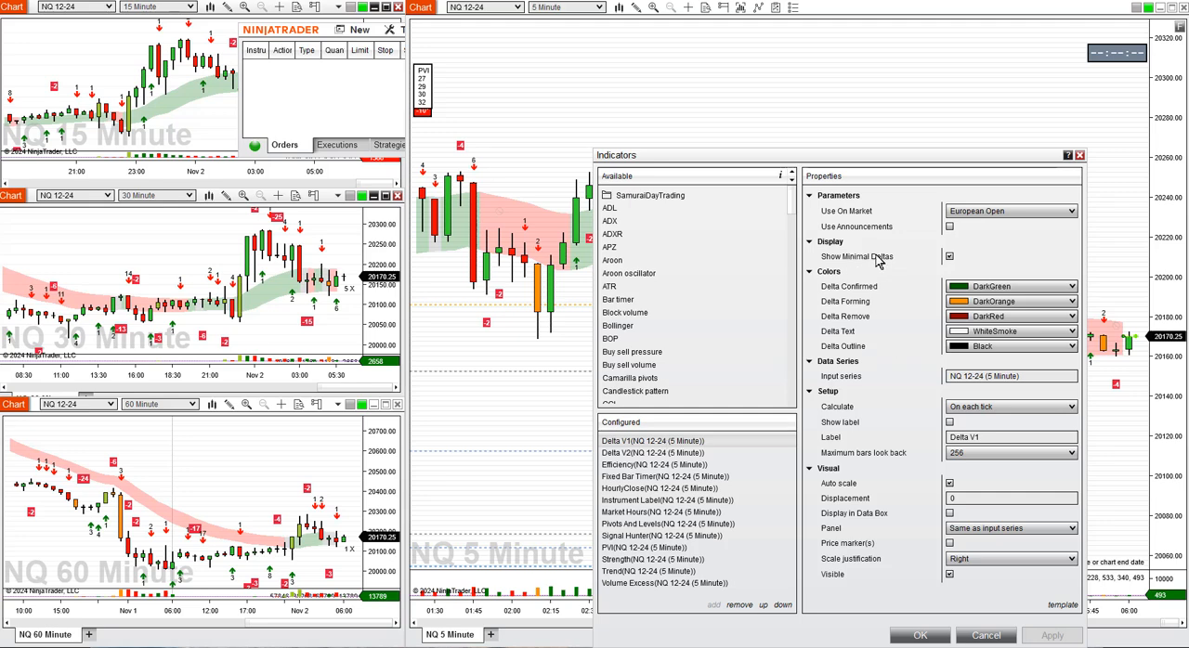
click(949, 257)
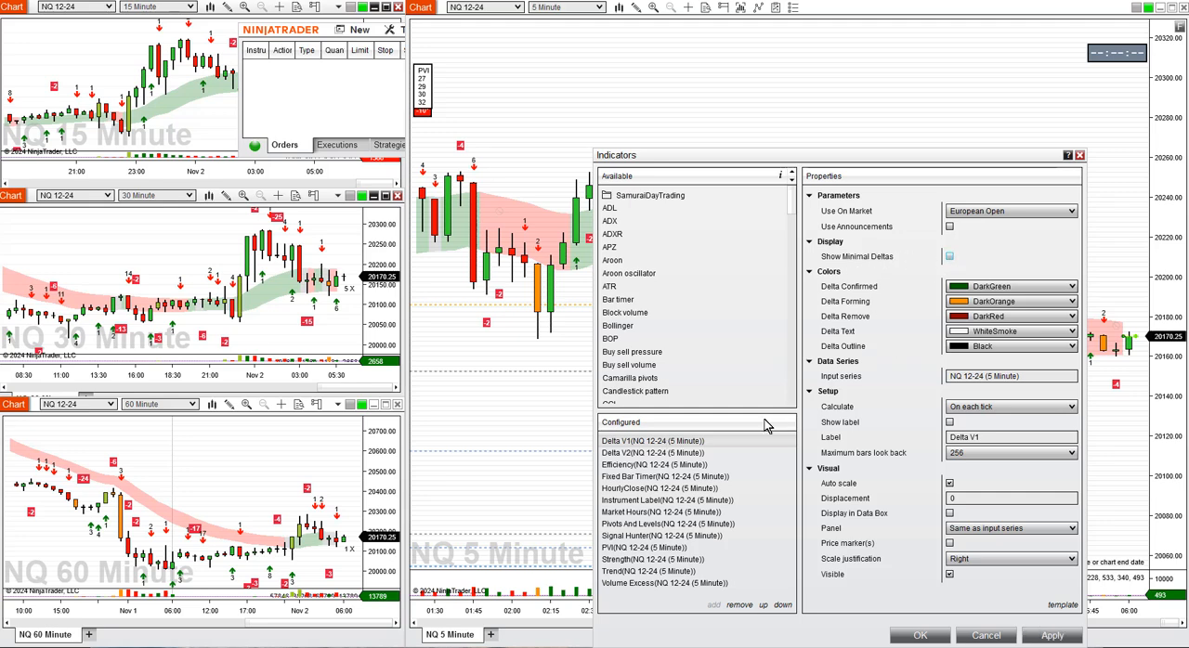
click(675, 452)
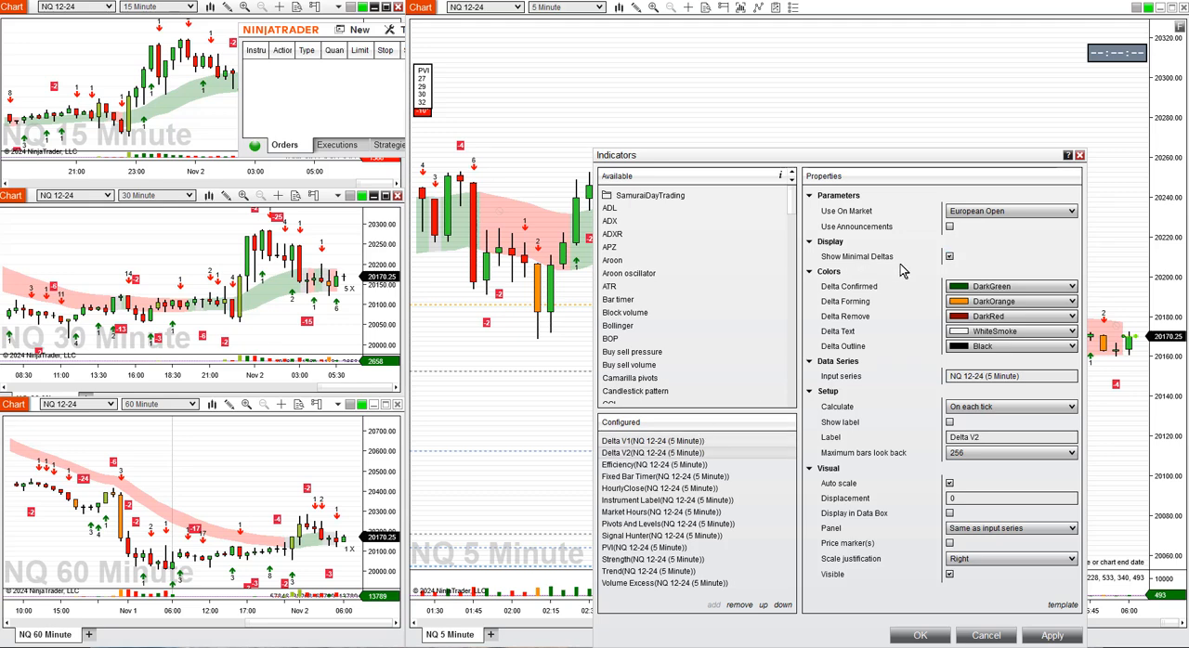
click(949, 257)
click(1052, 637)
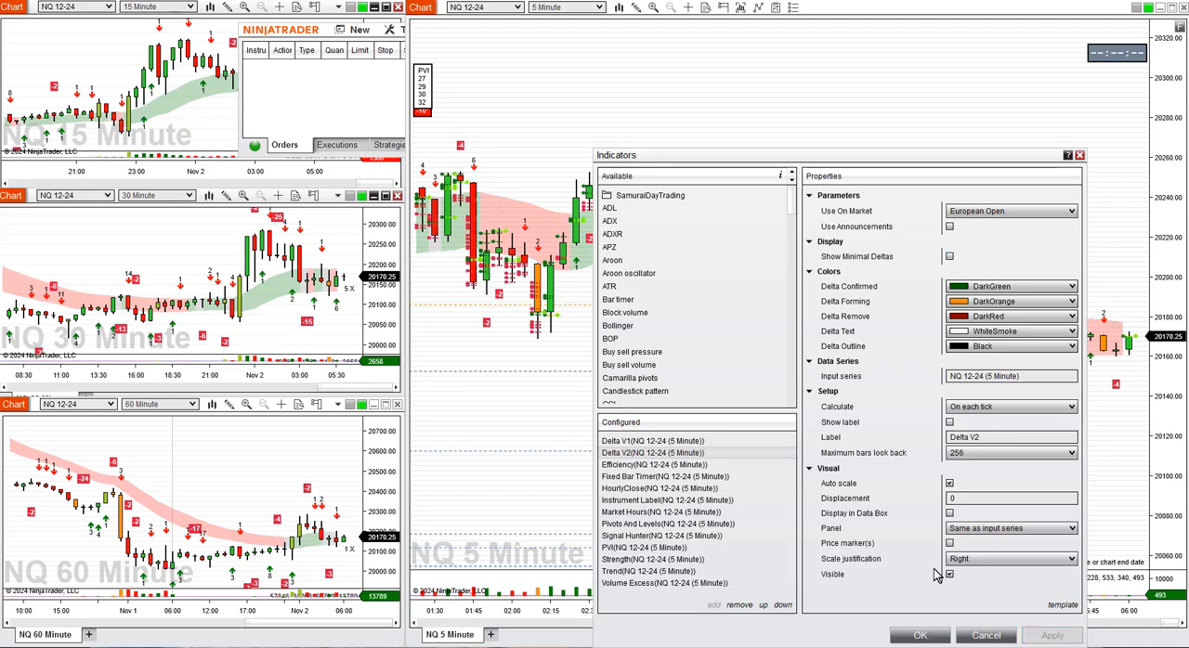
click(920, 636)
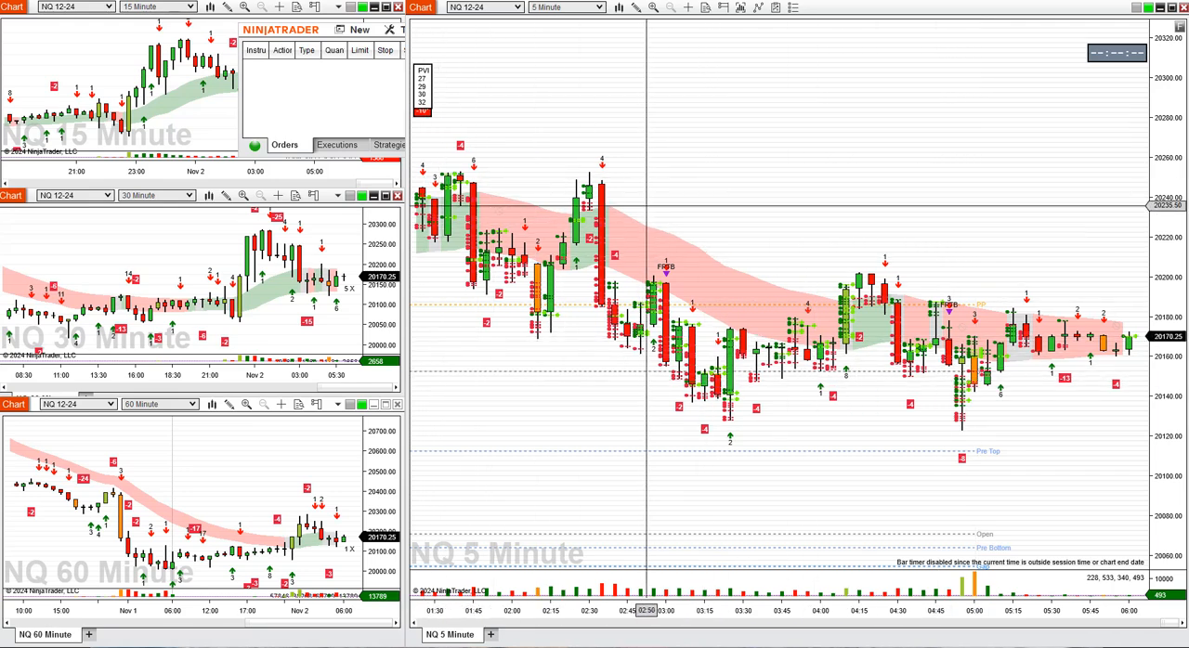
- Bring the Control Center in front of the charts and reposition it over the upper part of the NQ 5 Minute chart
click(329, 34)
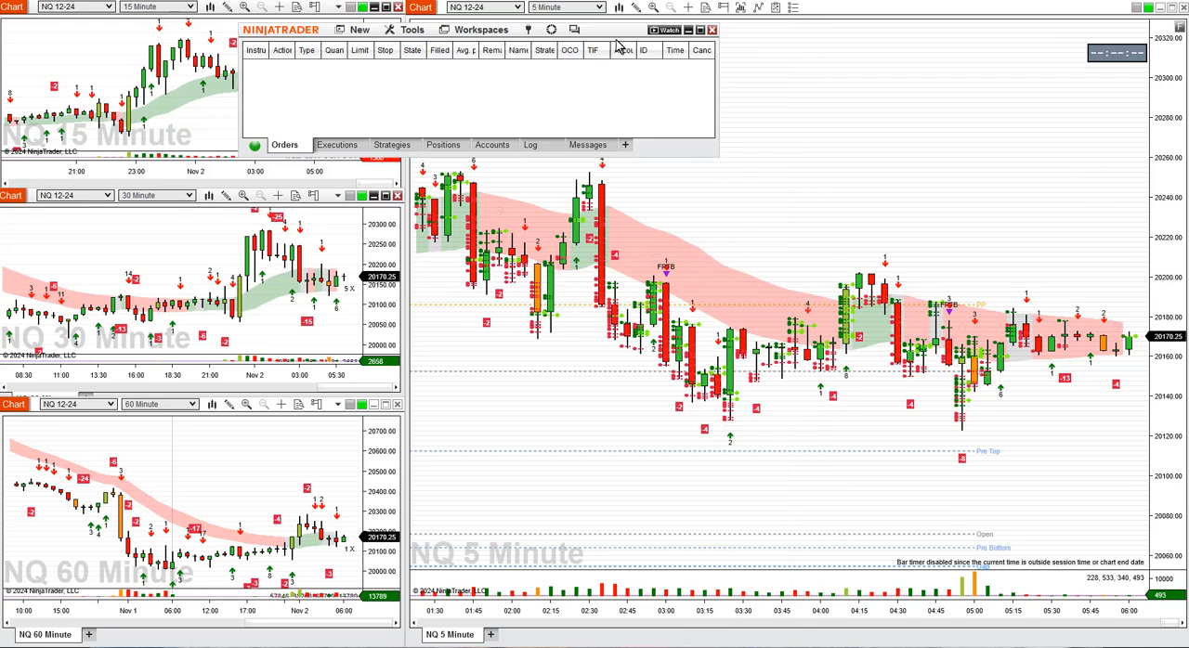
drag(600, 38, 699, 112)
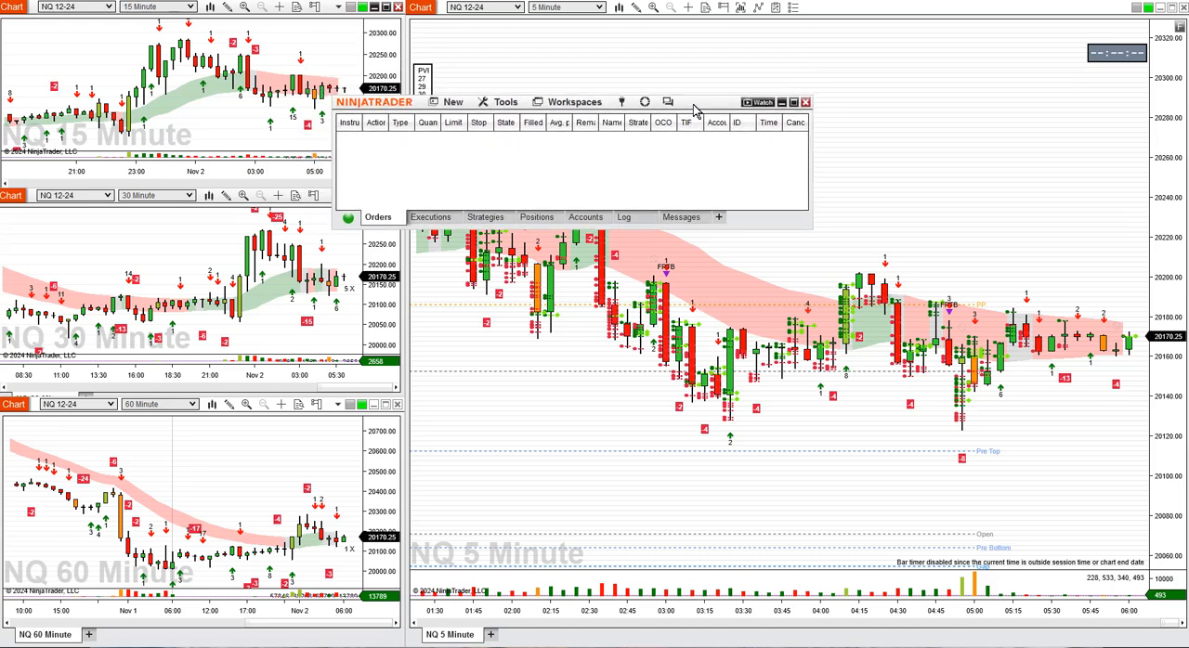